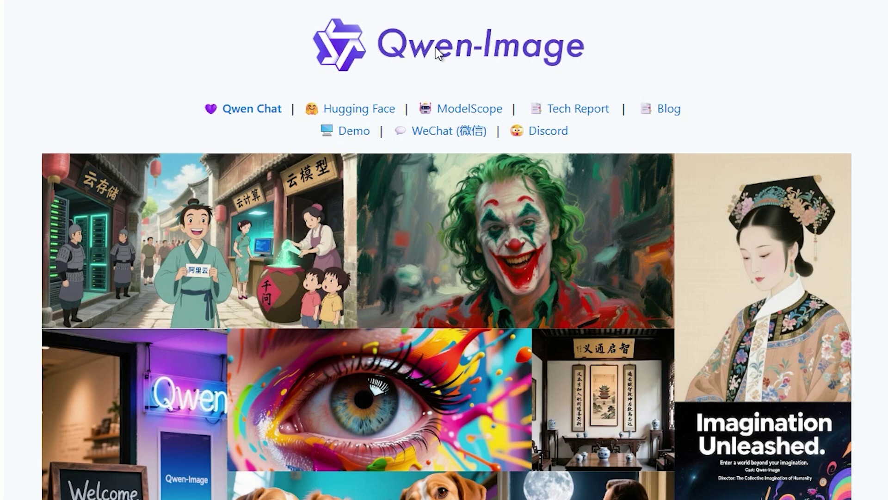
Step: Scroll the Qwen-Image README down past the header into the showcase image grids
scroll(592, 65, "down", 15)
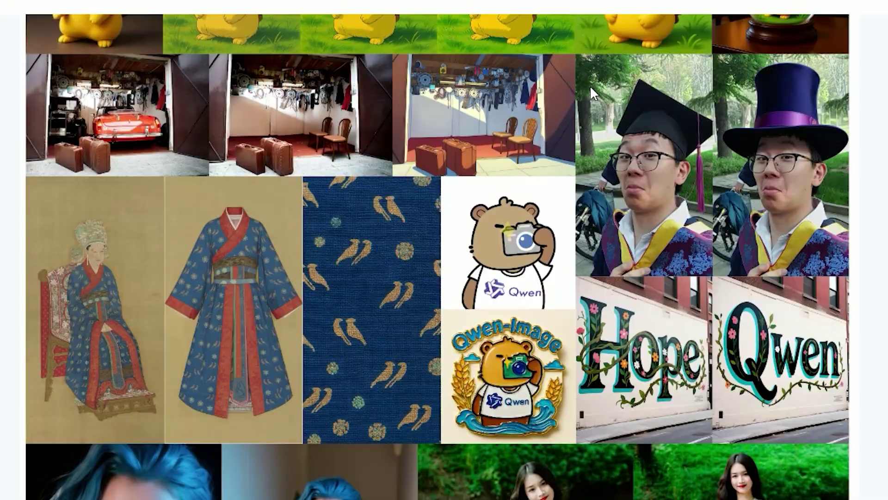
scroll(591, 92, "down", 15)
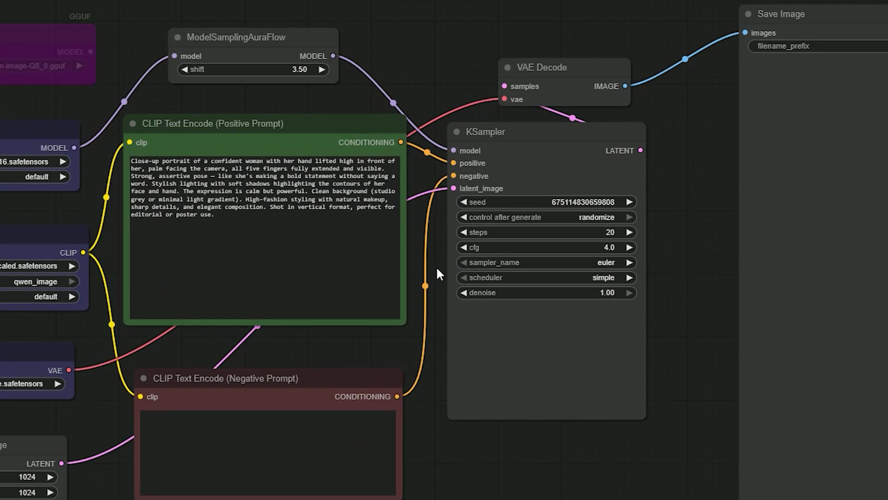
Step: Pan the Qwen-Image workflow canvas right across its loader, prompt, sampler and save nodes
left_click_drag(437, 269, 616, 277)
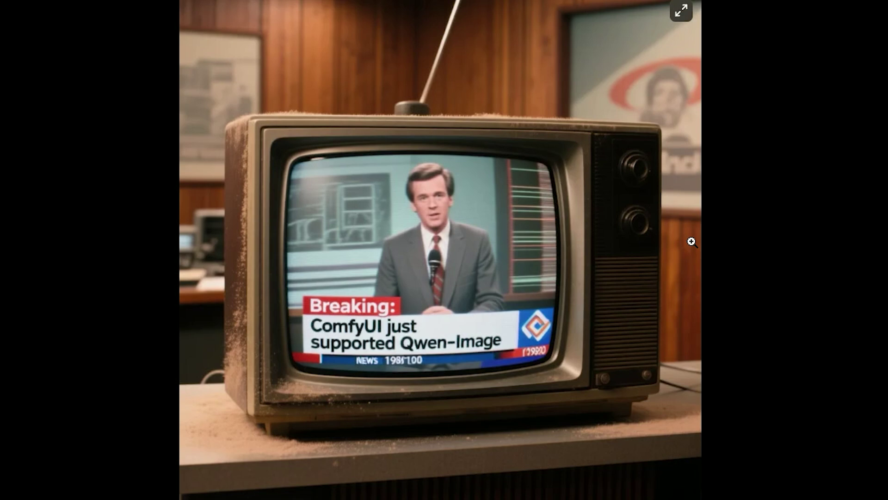
Step: Scroll through the blog's TV, billboard, magazine, skate and milk text-rendering examples
scroll(691, 241, "down", 10)
scroll(691, 241, "up", 1)
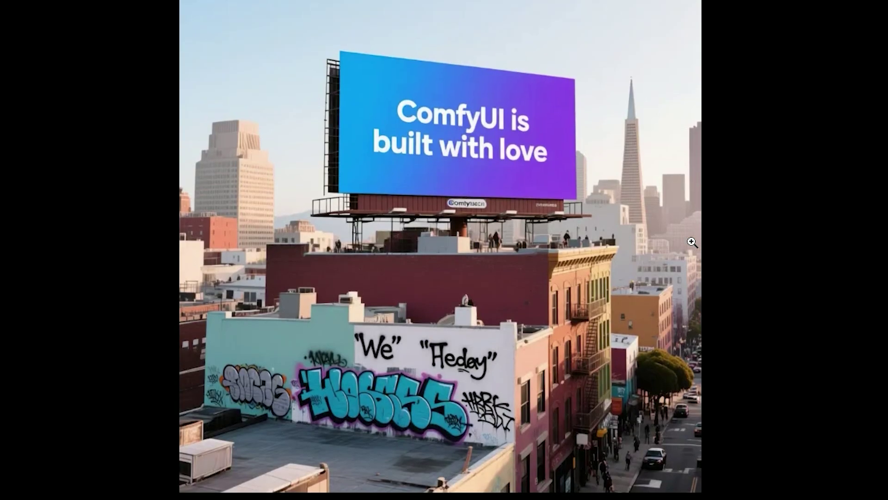
scroll(691, 241, "down", 10)
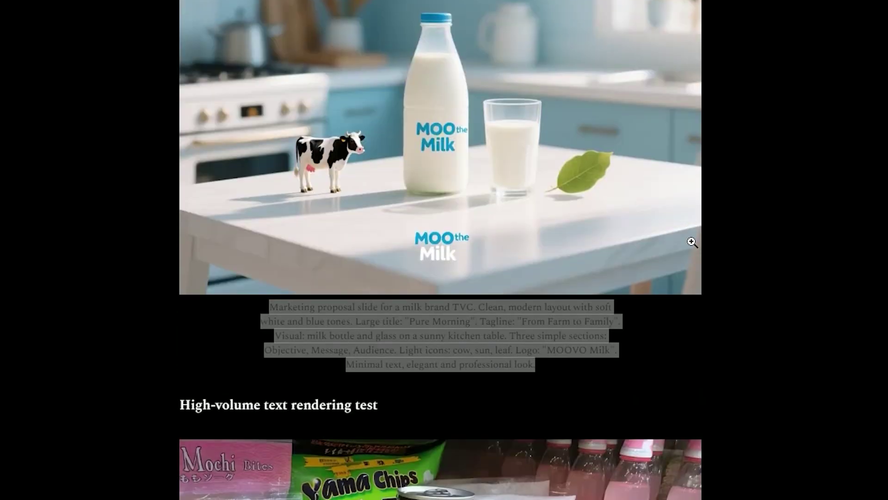
scroll(691, 242, "down", 15)
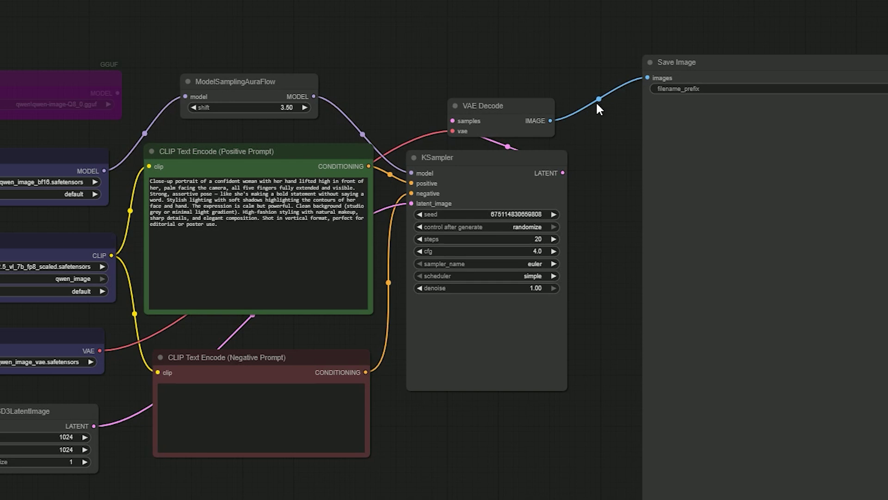
Step: Update ComfyUI to v0.3.49 through the Manager and restart it
left_click(573, 74)
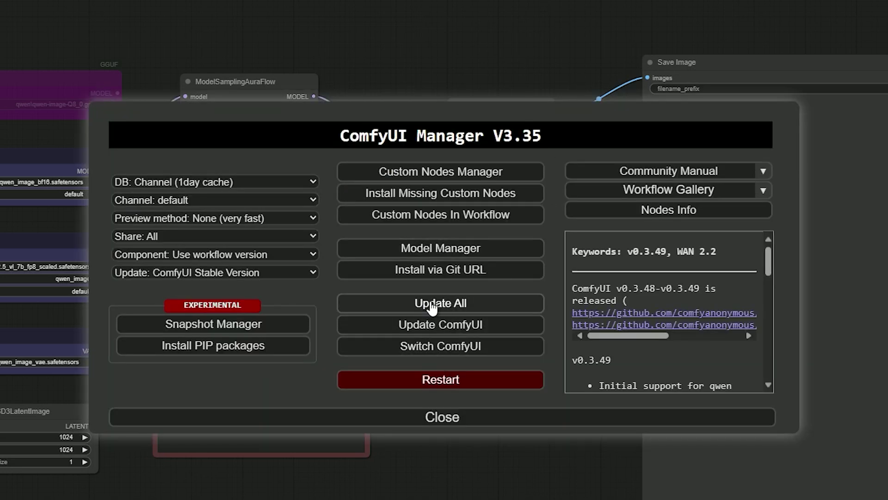
left_click(437, 325)
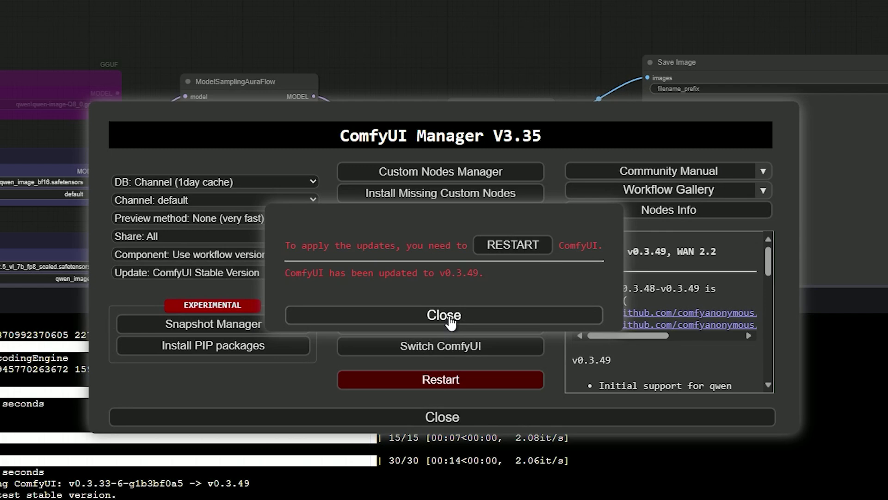
left_click(451, 316)
left_click(453, 380)
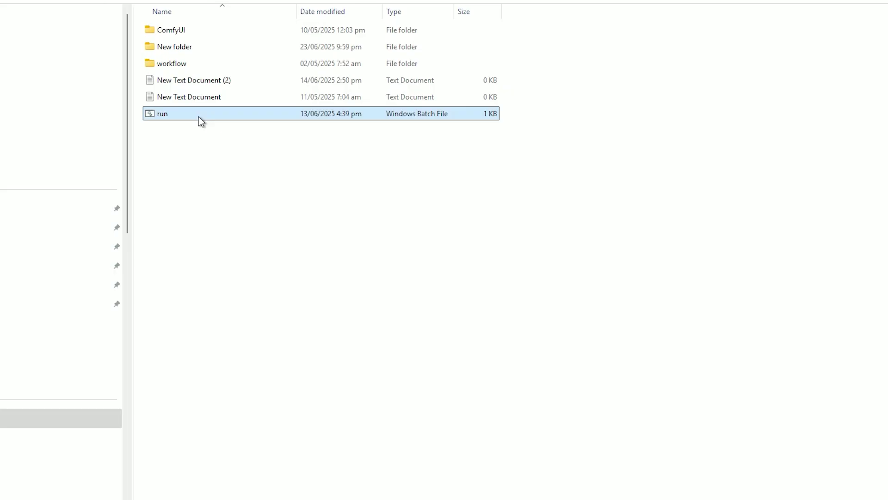
Step: Delete --use-sage-attention from run.bat's python line in Notepad and save the file
right_click(198, 116)
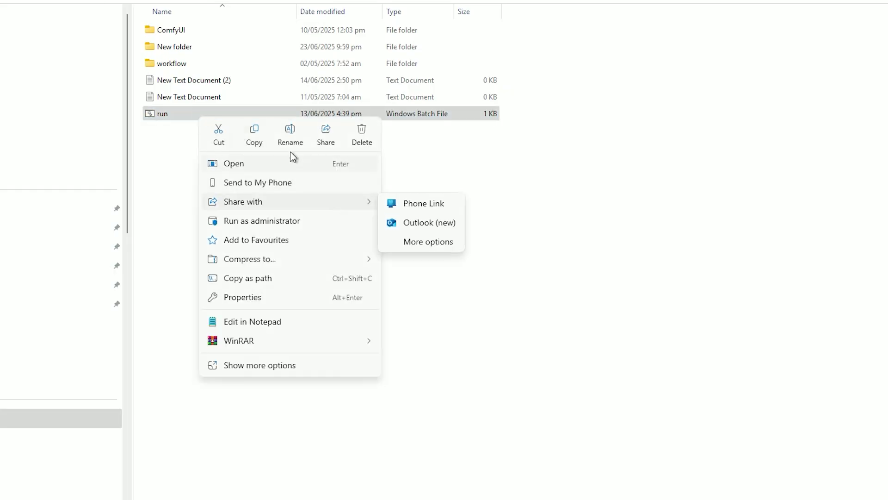
left_click(284, 320)
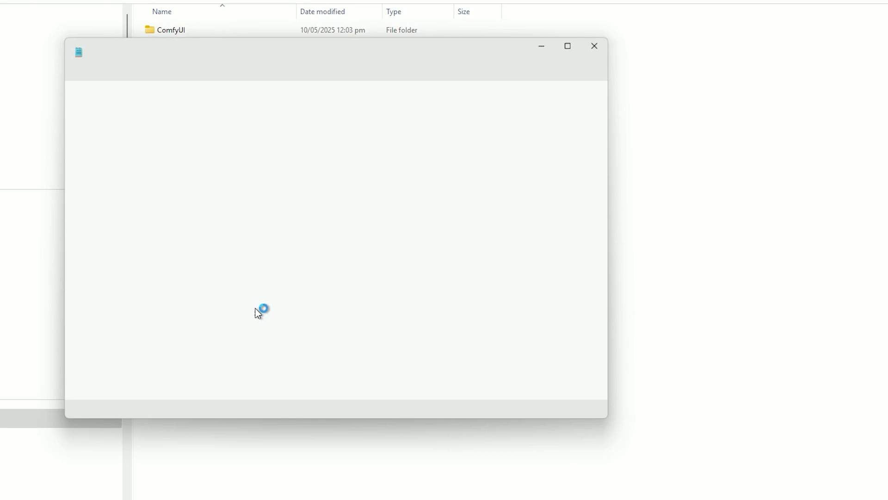
left_click_drag(236, 275, 135, 276)
key("Delete")
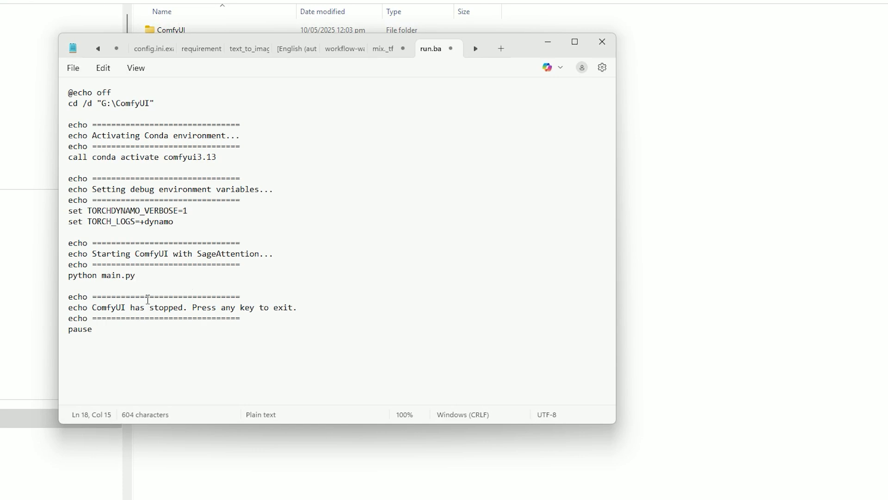
left_click(69, 72)
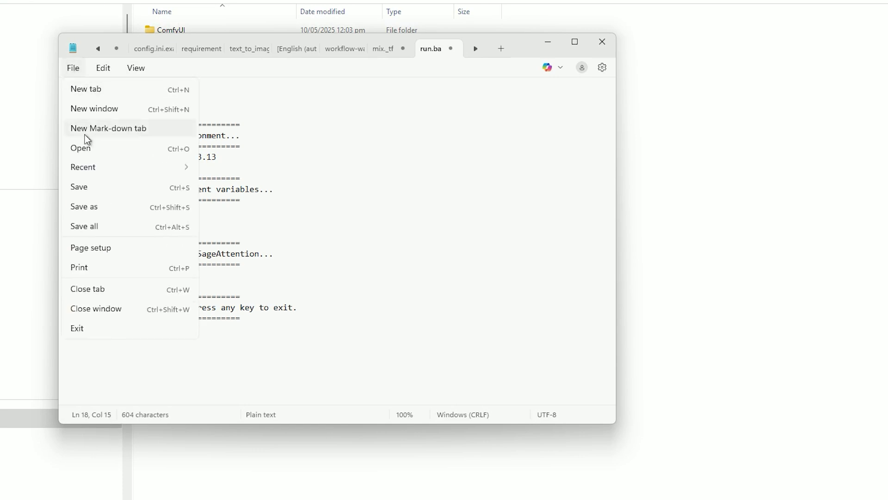
left_click(85, 186)
left_click(601, 42)
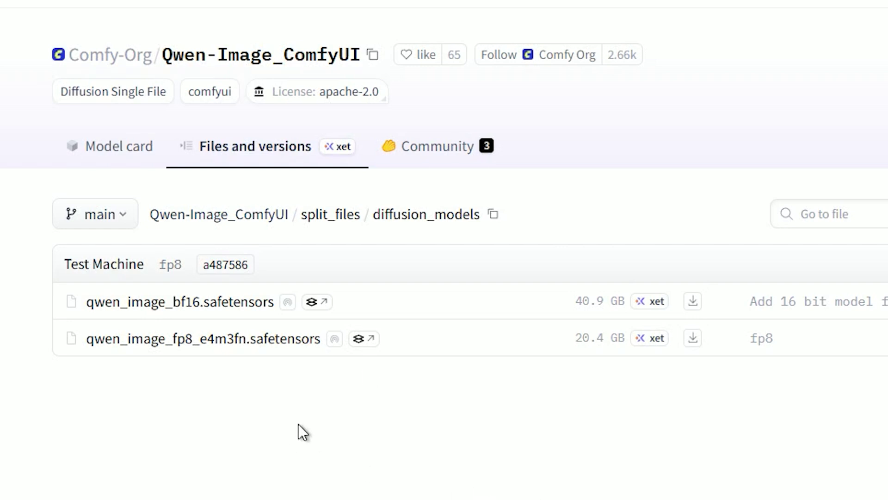
Step: Open split_files/diffusion_models and highlight the fp8 model's name and 20.4 GB size
left_click(339, 216)
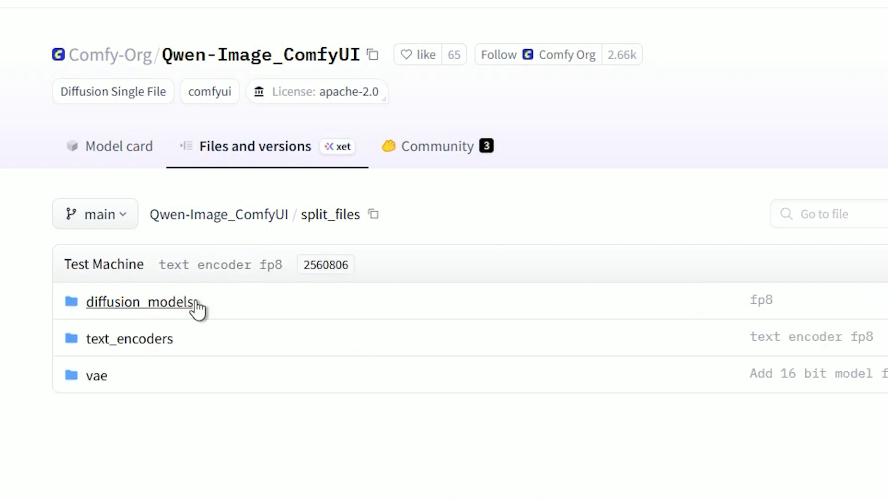
left_click(164, 308)
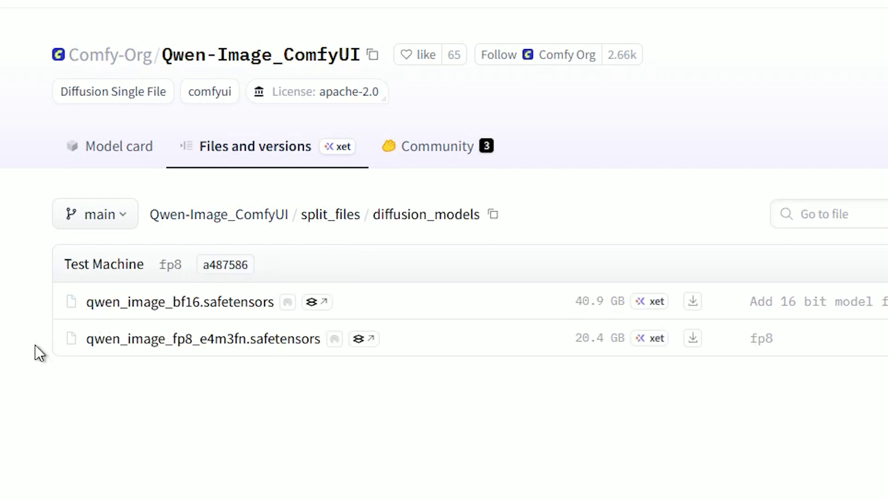
left_click_drag(60, 340, 321, 334)
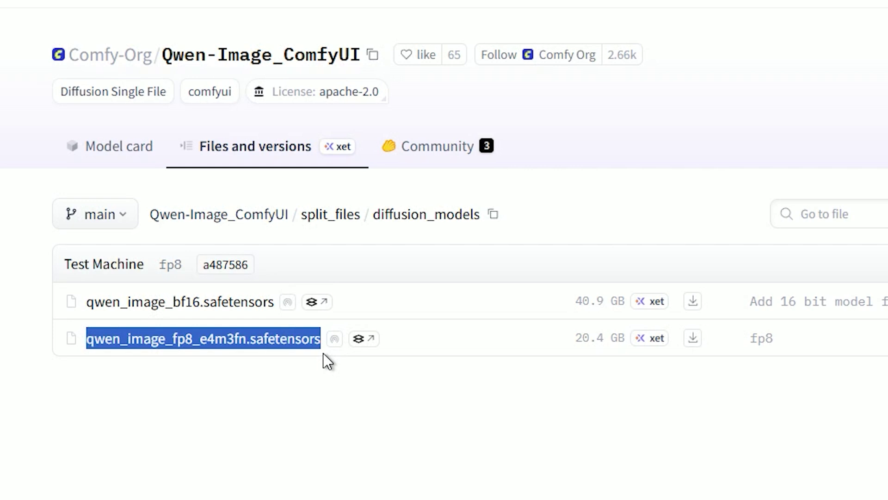
left_click(575, 340)
left_click_drag(571, 339, 627, 353)
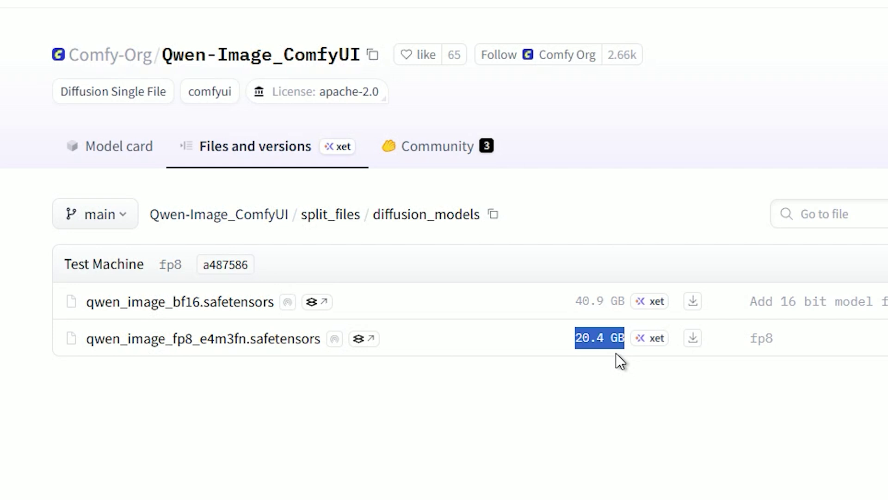
left_click(615, 352)
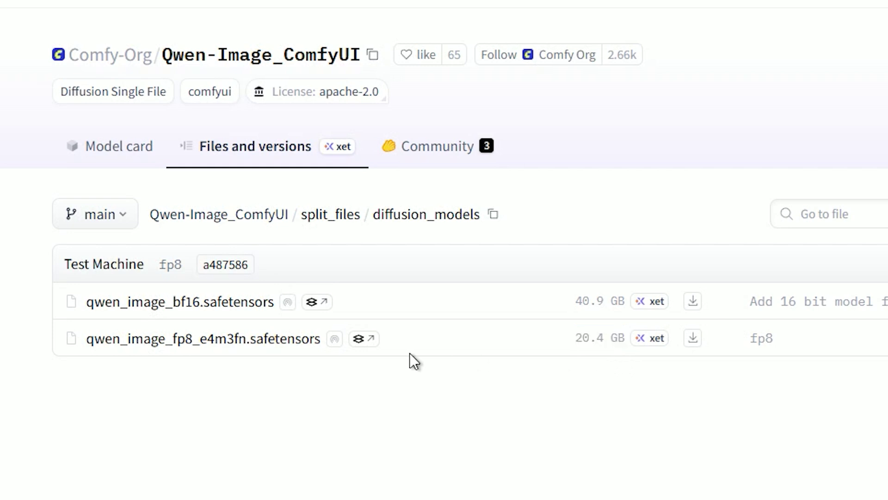
Step: Highlight the bf16 model's name and 40.9 GB size, then check the fp8 download link options
left_click_drag(42, 300, 276, 306)
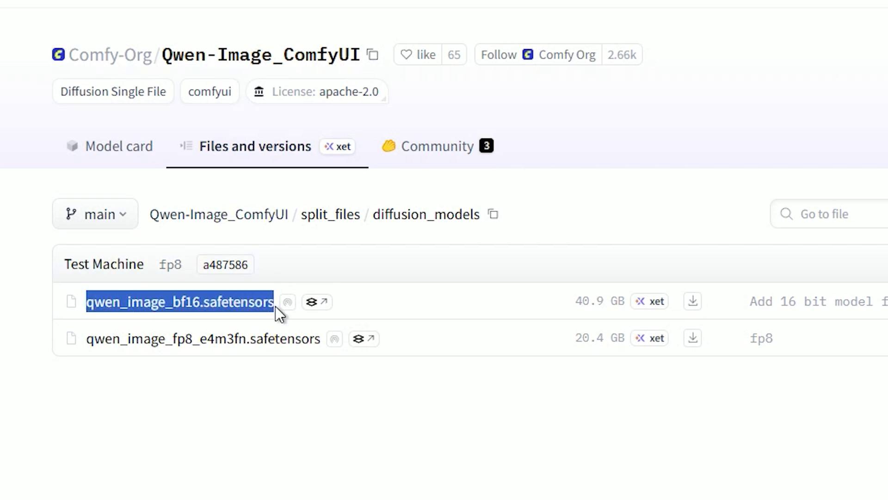
left_click(556, 304)
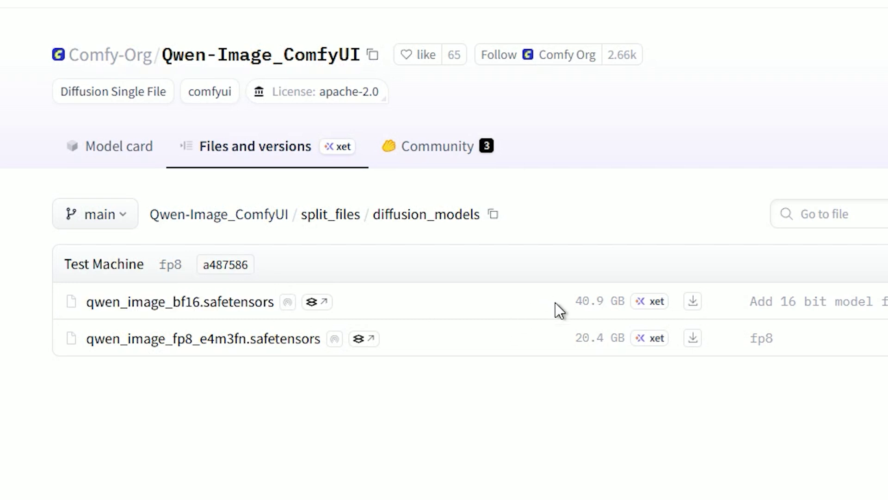
left_click_drag(578, 302, 625, 304)
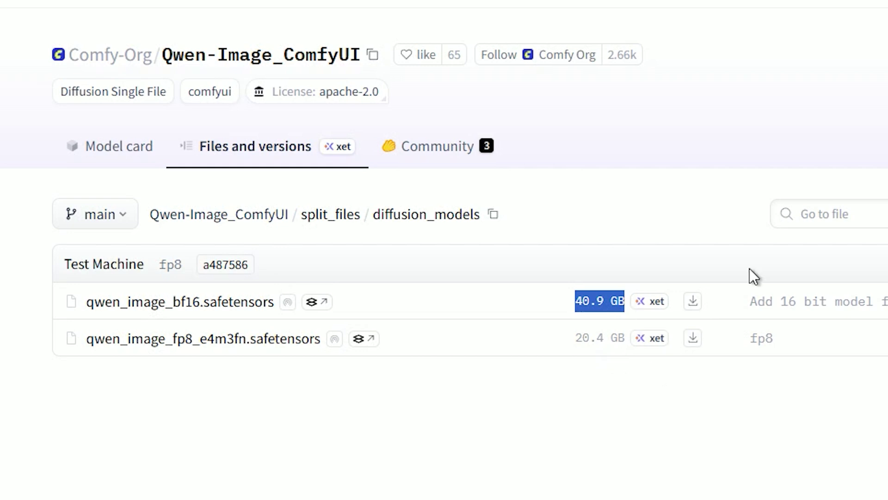
left_click(690, 431)
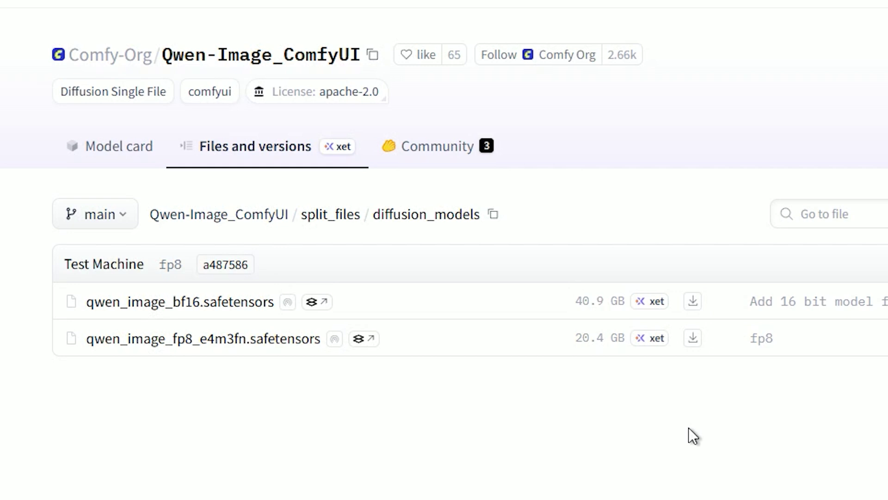
right_click(693, 338)
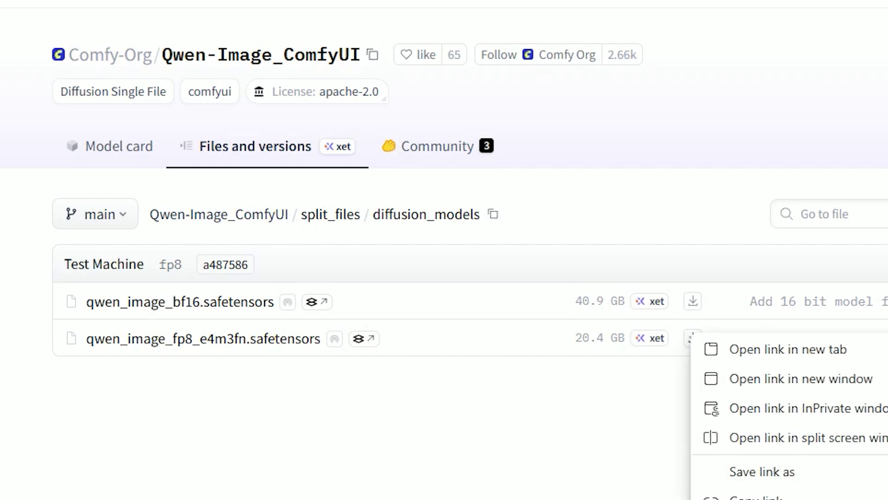
left_click(630, 494)
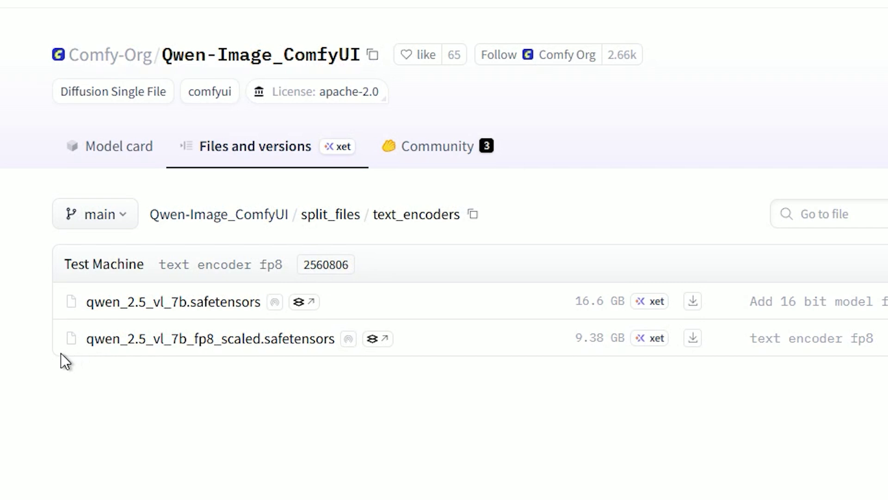
Step: Highlight the qwen_2.5_vl_7b_fp8_scaled.safetensors file name in the text_encoders folder
left_click_drag(84, 339, 334, 339)
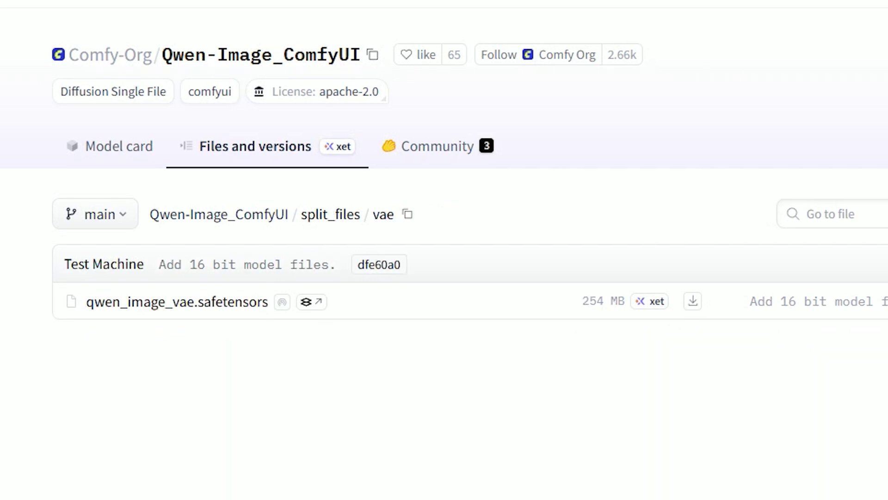
Step: Highlight qwen_image_vae.safetensors and check its download link options
left_click_drag(86, 301, 268, 307)
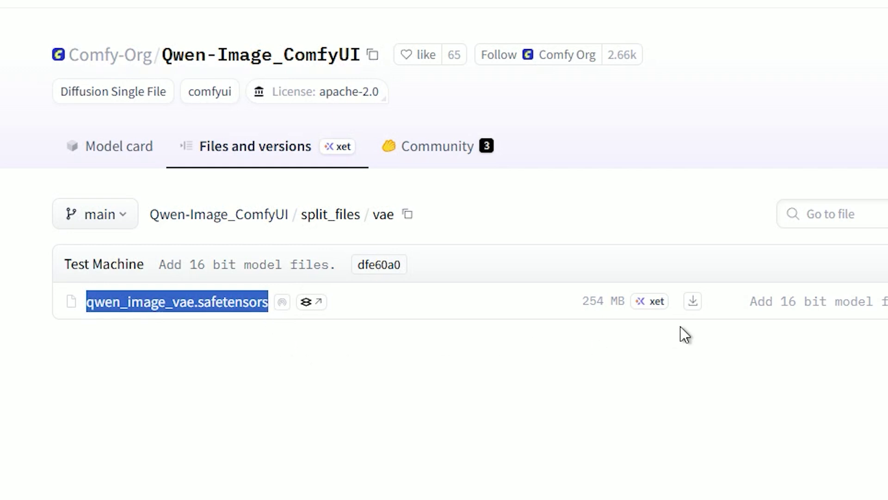
right_click(697, 300)
left_click(645, 427)
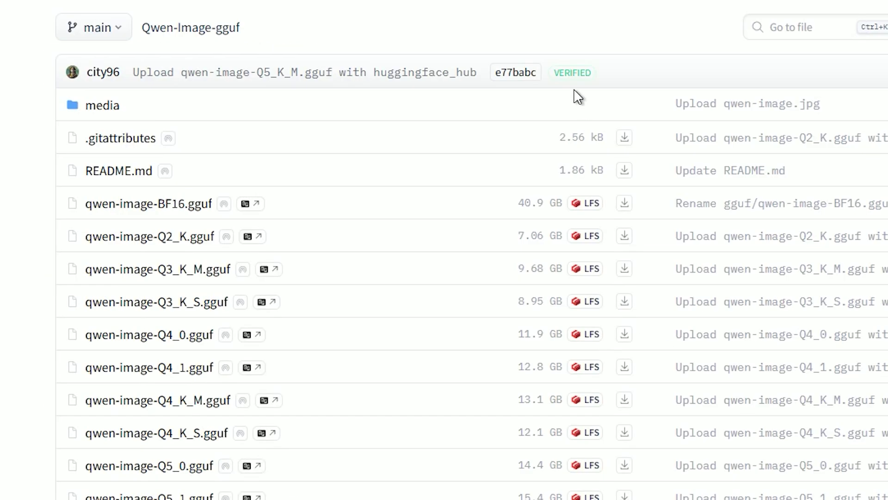
scroll(575, 92, "down", 3)
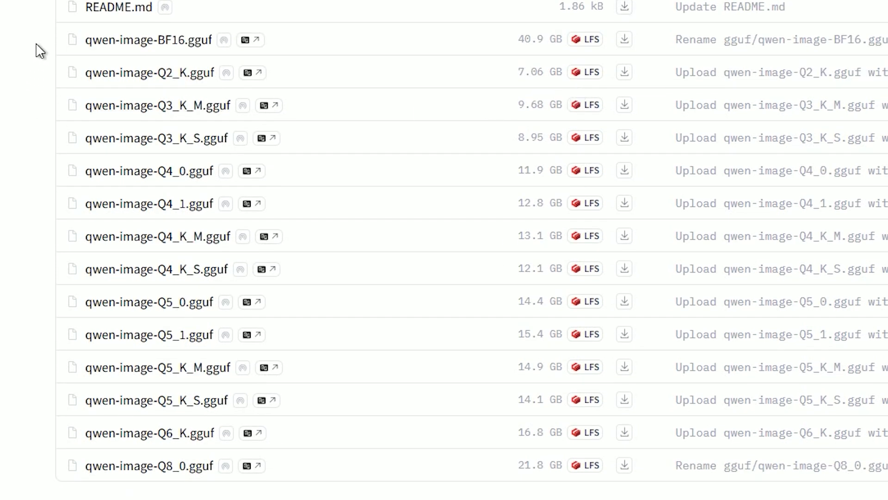
Step: Highlight the Q2_K, Q8_0 and BF16 GGUF file names and BF16's 40.9 GB size
left_click_drag(85, 73, 222, 83)
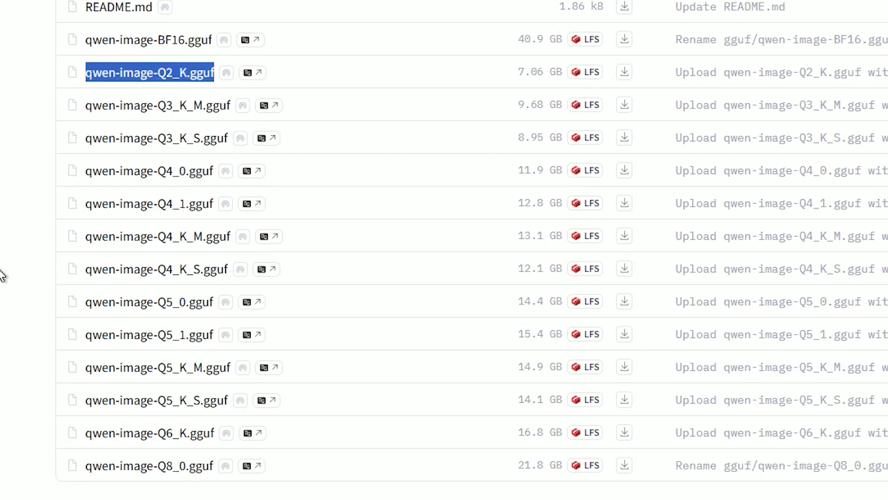
left_click(4, 296)
left_click_drag(85, 465, 222, 475)
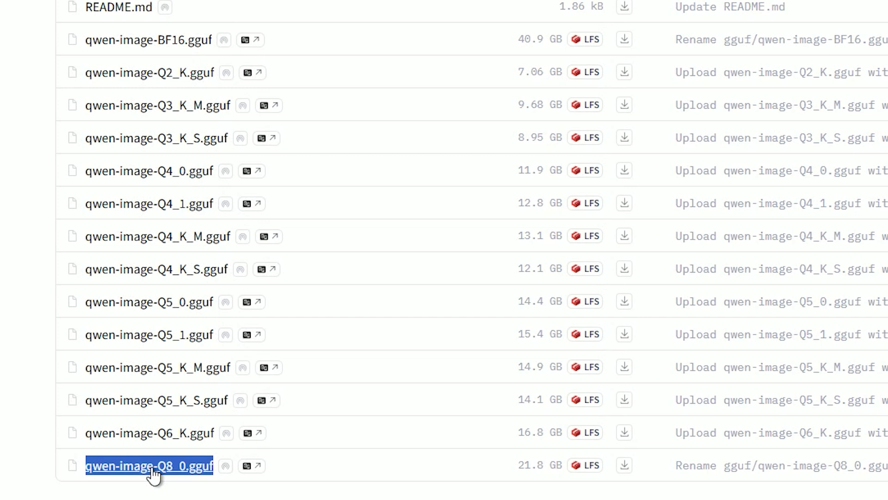
left_click(3, 430)
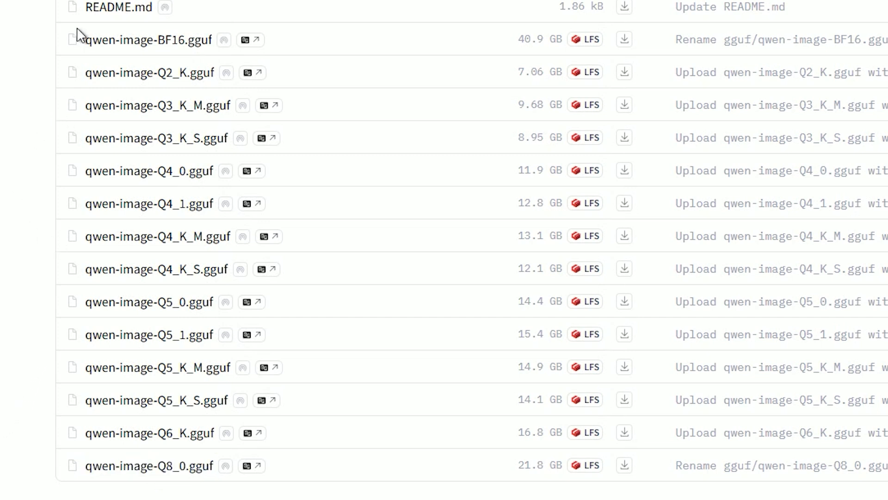
left_click_drag(52, 40, 218, 48)
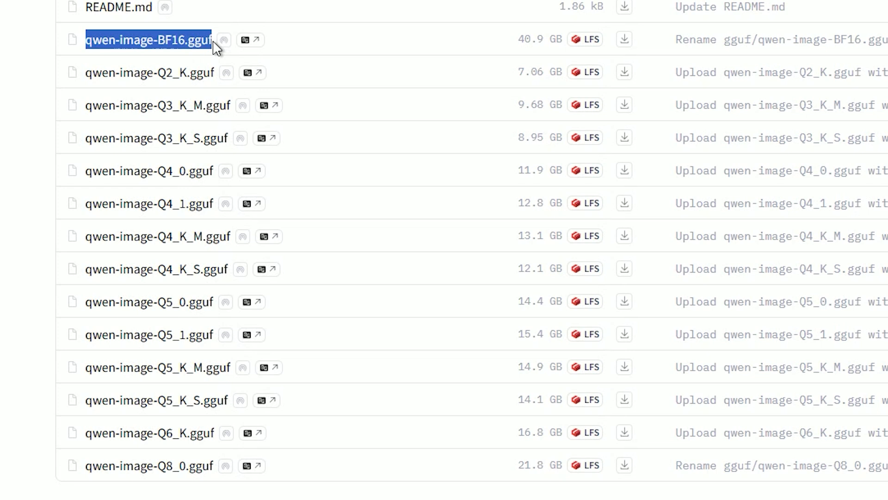
left_click_drag(506, 40, 568, 41)
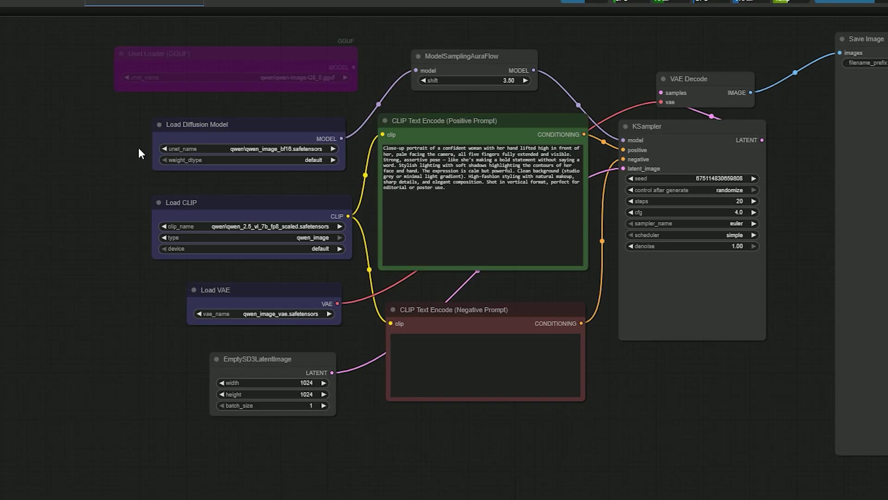
Step: Zoom and pan the canvas to inspect the Load Diffusion Model, Load CLIP and Load VAE nodes
scroll(138, 148, "up", 10)
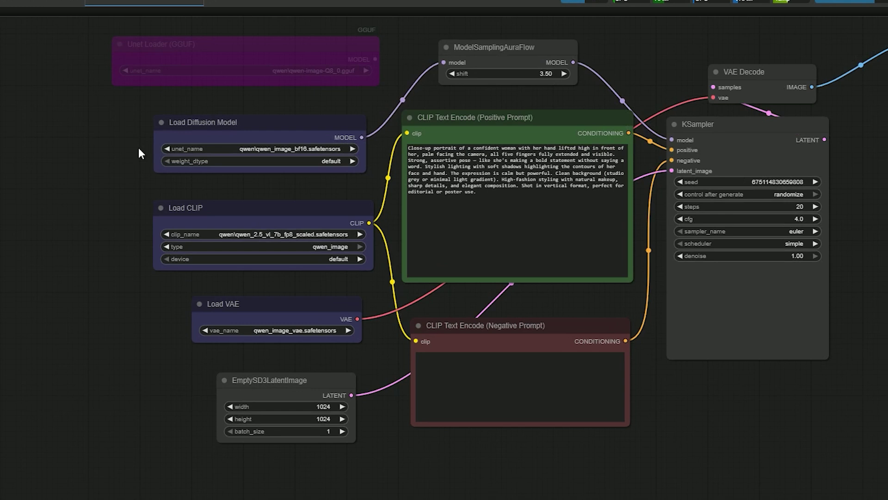
scroll(137, 148, "up", 1)
left_click_drag(138, 148, 103, 189)
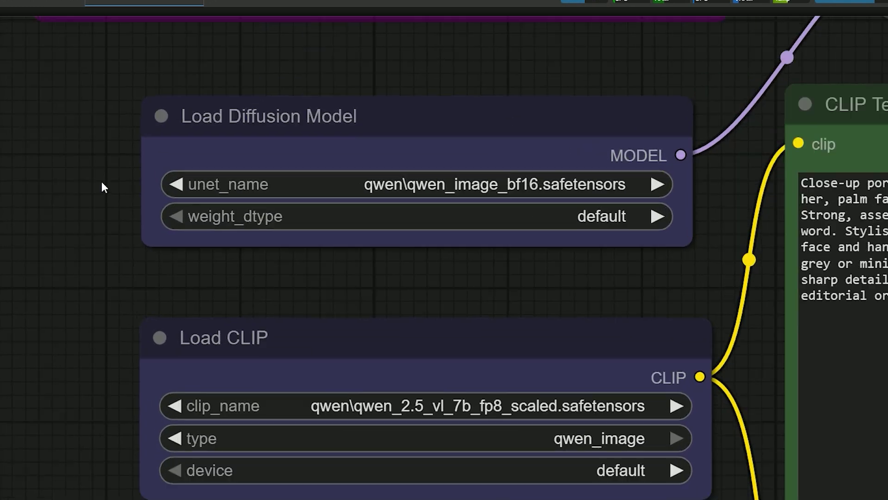
scroll(103, 189, "up", 1)
left_click_drag(312, 283, 250, 303)
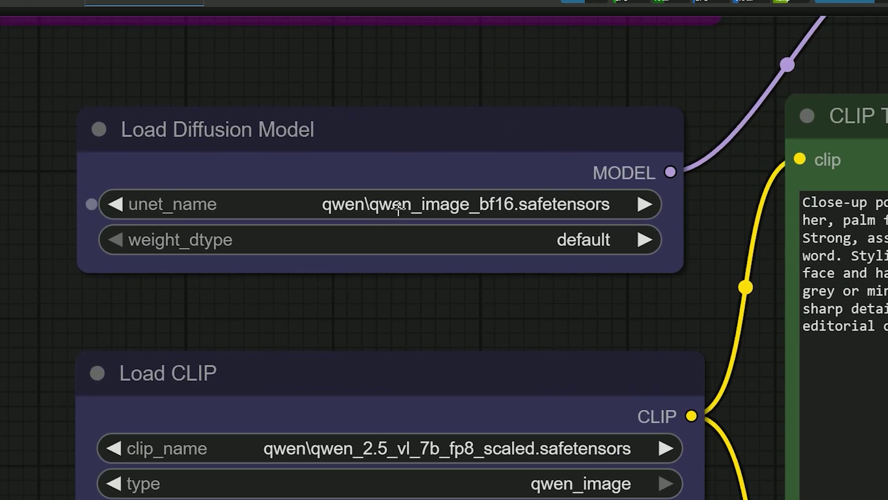
left_click_drag(353, 318, 357, 145)
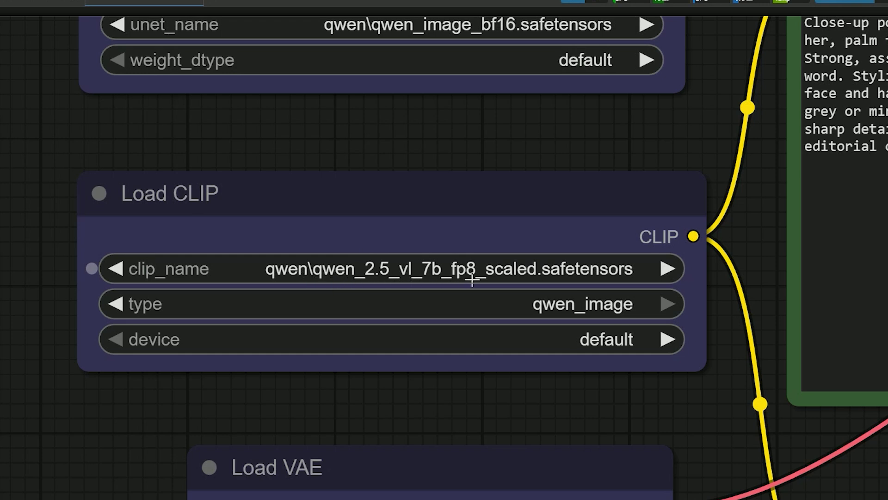
left_click_drag(377, 430, 284, 194)
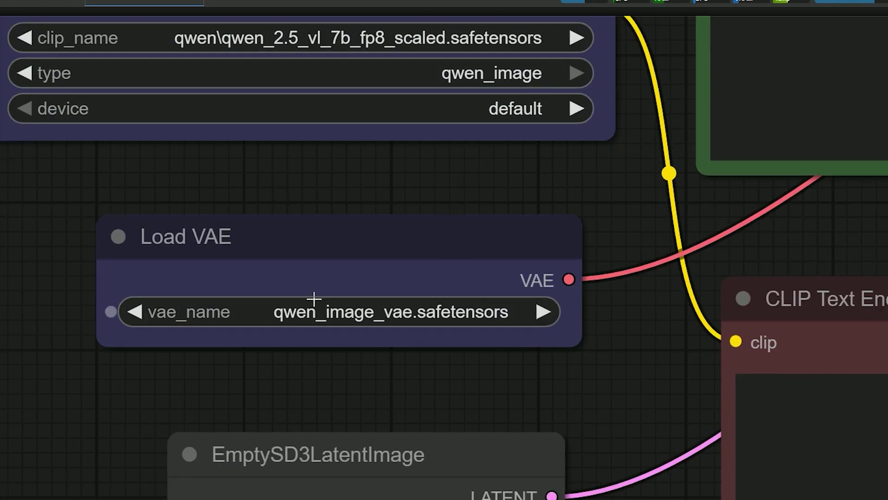
scroll(305, 314, "up", 1)
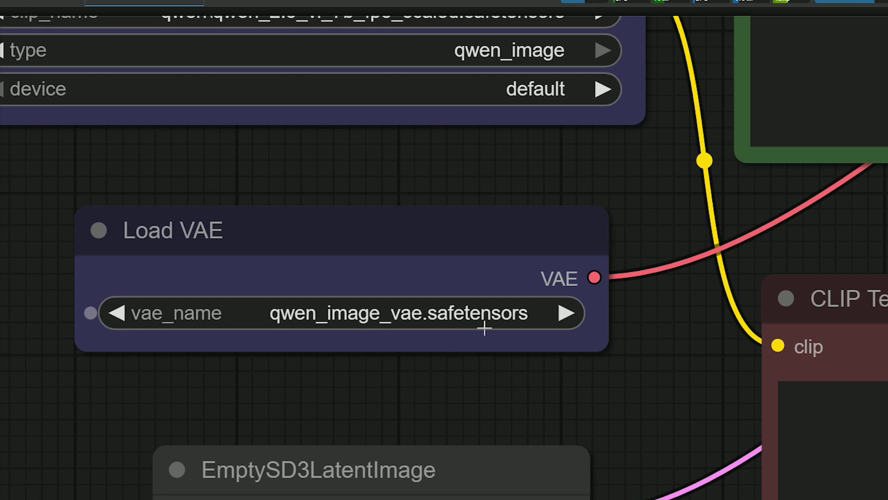
scroll(484, 328, "down", 1)
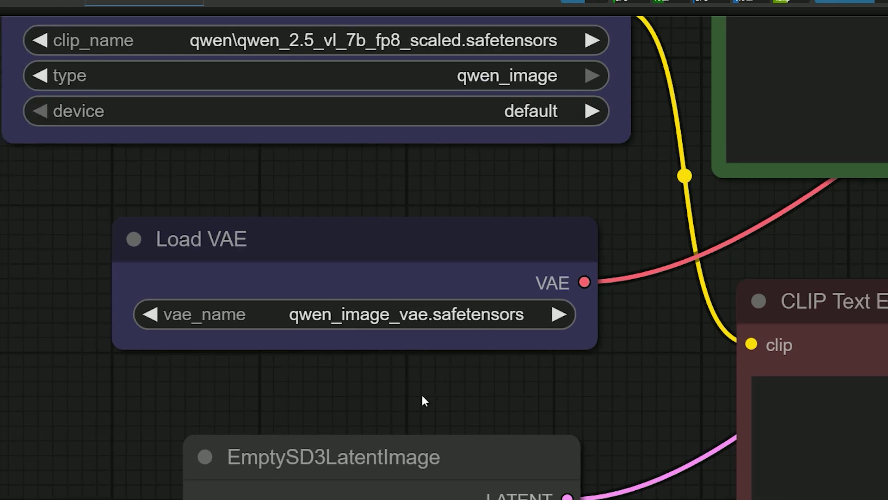
scroll(403, 401, "down", 4)
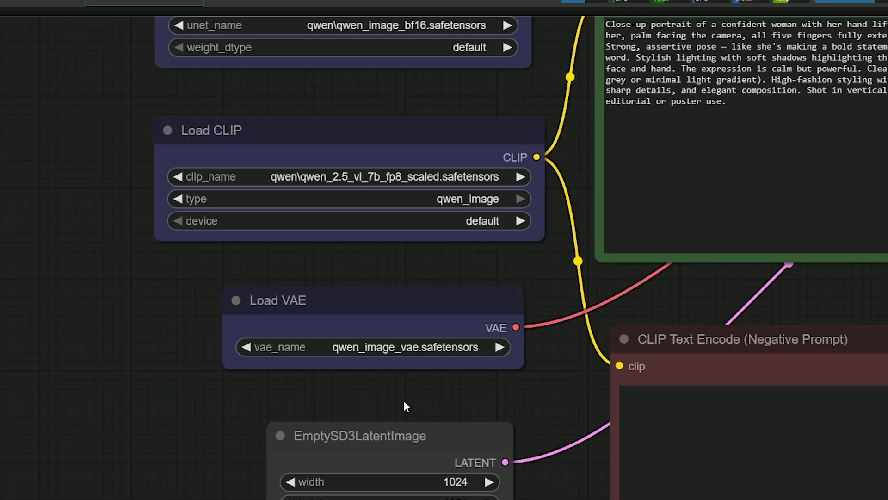
Step: Bypass the bf16 Load Diffusion Model node
scroll(436, 399, "down", 3)
left_click_drag(426, 161, 426, 412)
scroll(383, 254, "up", 2)
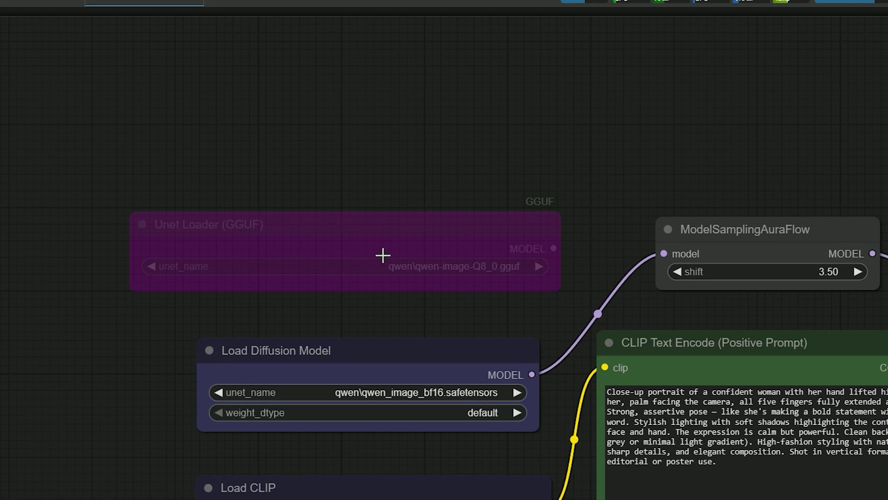
left_click(355, 227)
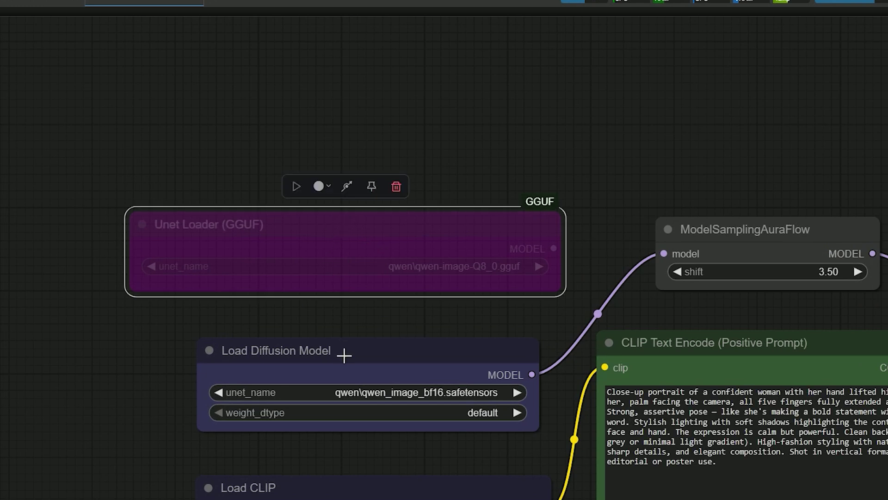
left_click(342, 355)
key("ctrl+b")
Step: Re-enable the Q8_0 Unet Loader (GGUF) and wire its MODEL output into ModelSamplingAuraFlow
left_click(337, 222)
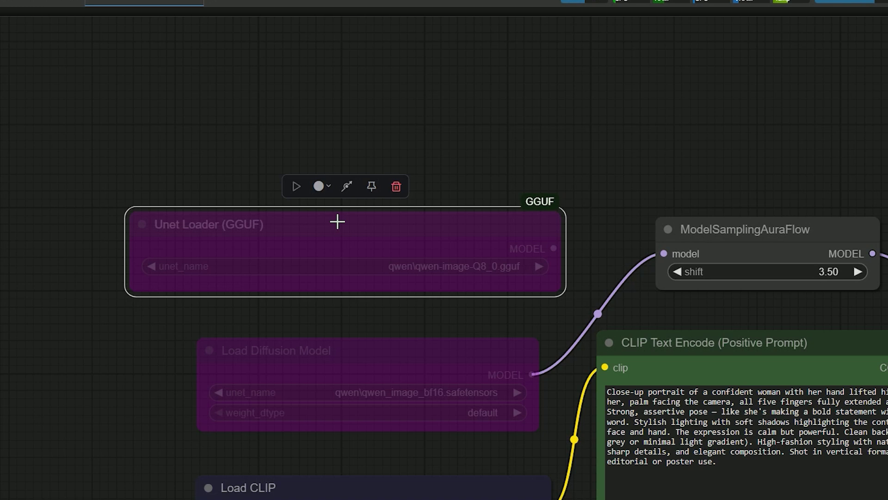
key("ctrl+b")
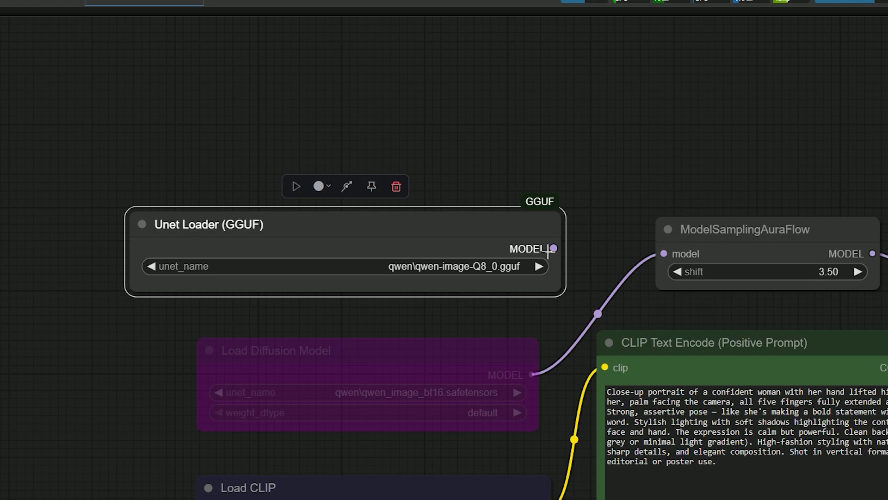
left_click_drag(549, 250, 666, 254)
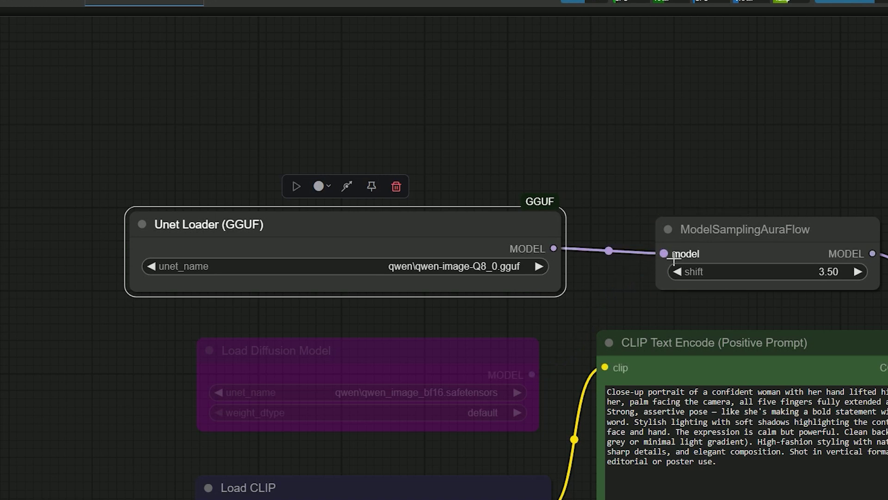
left_click(478, 232)
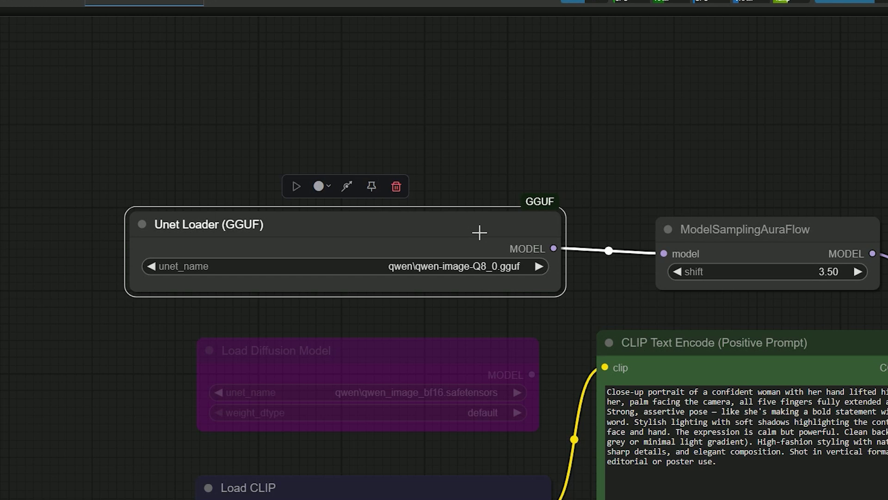
Step: Put the Unet Loader (GGUF) back into bypass
key("ctrl+b")
scroll(513, 240, "down", 1)
scroll(545, 278, "down", 5)
scroll(531, 360, "down", 5)
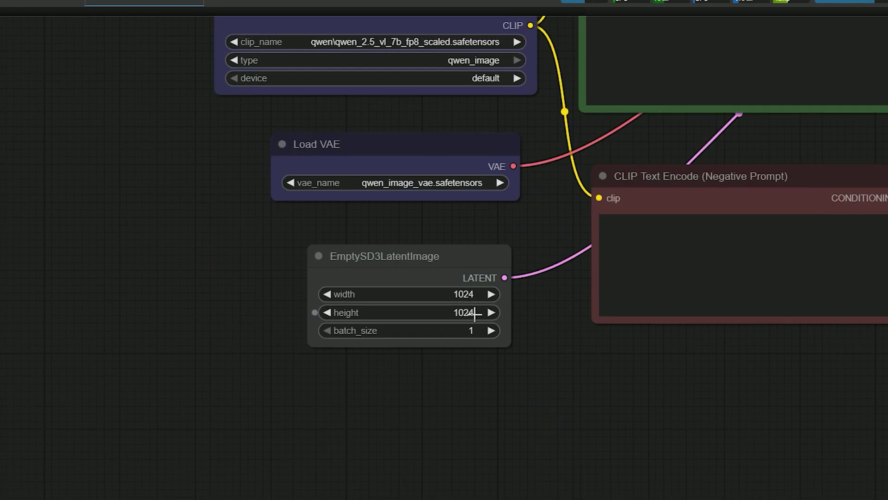
scroll(505, 317, "up", 5)
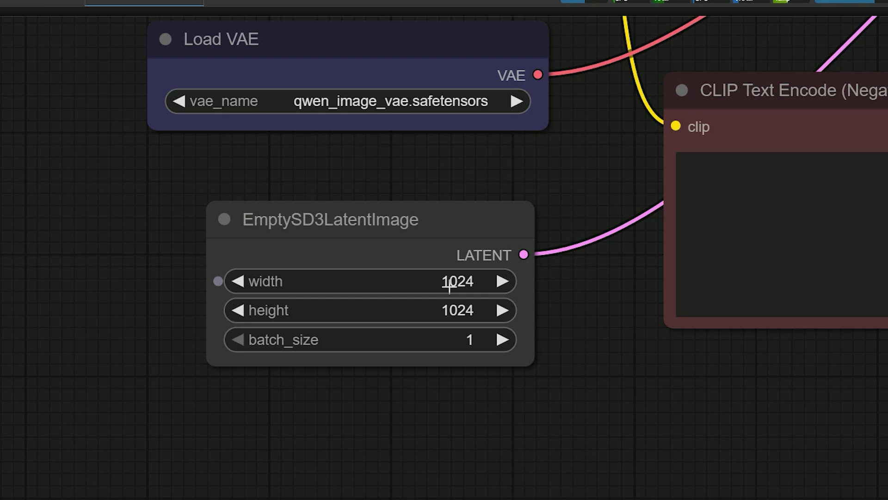
Step: Check the 1024×1024 EmptySD3LatentImage node and select the positive prompt text
left_click(415, 227)
scroll(415, 226, "up", 10)
scroll(415, 227, "right", 10)
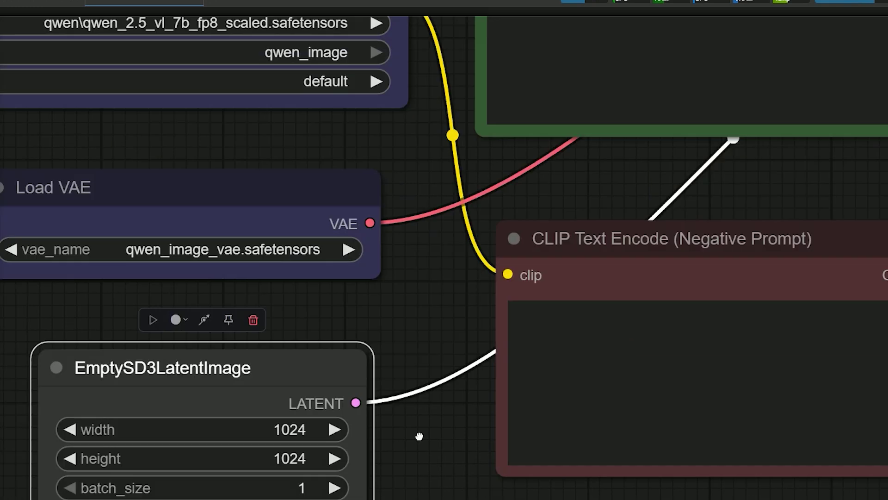
scroll(379, 174, "up", 3)
scroll(379, 174, "right", 2)
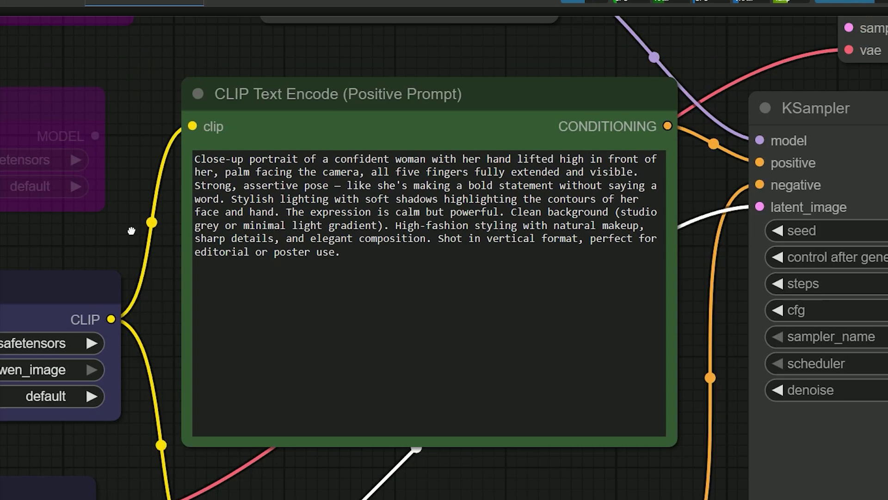
left_click_drag(194, 157, 338, 250)
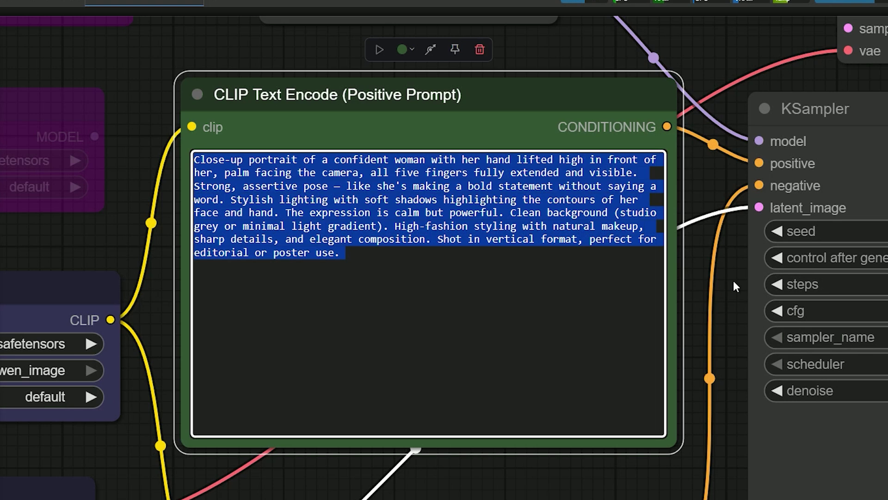
scroll(735, 283, "down", 3)
Step: Center the KSampler node to review its sampler settings
left_click_drag(737, 286, 396, 239)
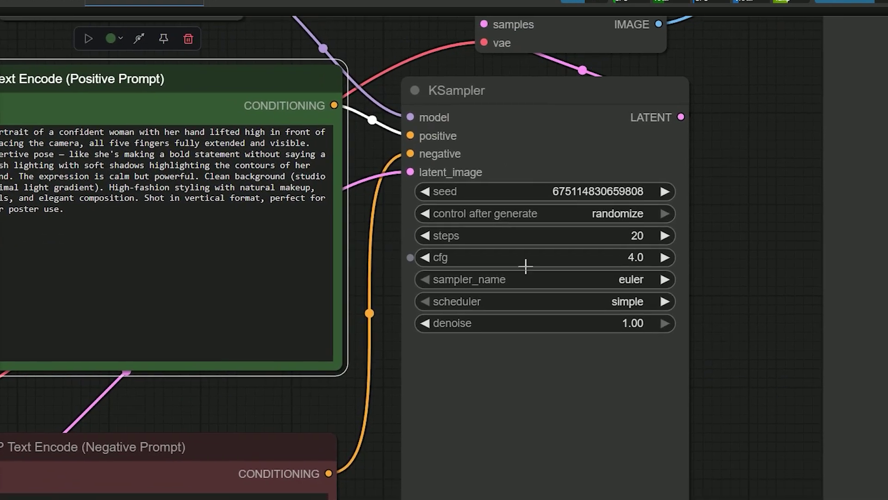
scroll(737, 305, "up", 2)
left_click_drag(704, 296, 726, 328)
scroll(687, 326, "up", 1)
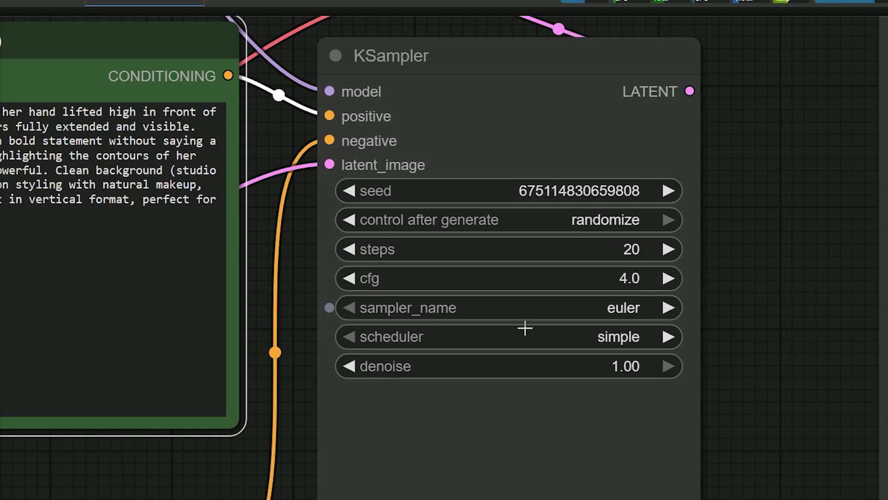
scroll(366, 368, "down", 2)
Step: Revisit the empty latent image node, then view the positive prompt and KSampler again
left_click_drag(234, 472, 462, 323)
scroll(354, 379, "up", 2)
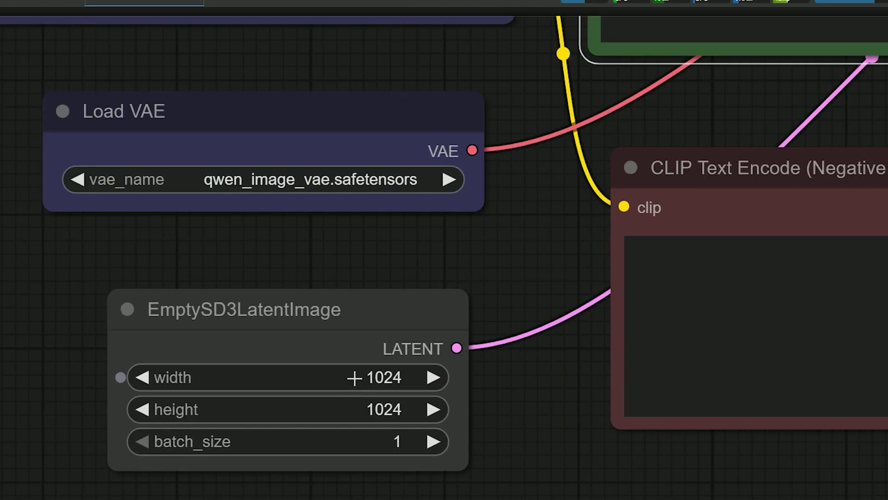
left_click(348, 321)
scroll(489, 333, "down", 1)
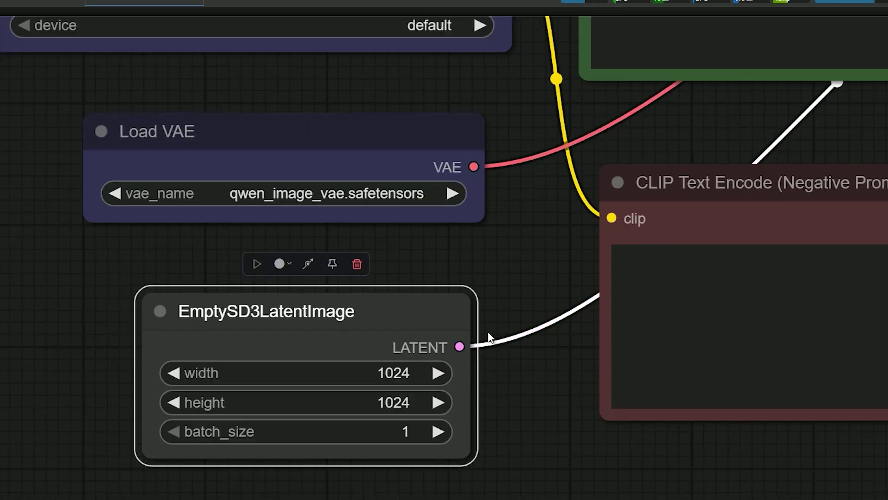
scroll(488, 337, "down", 2)
scroll(490, 260, "right", 3)
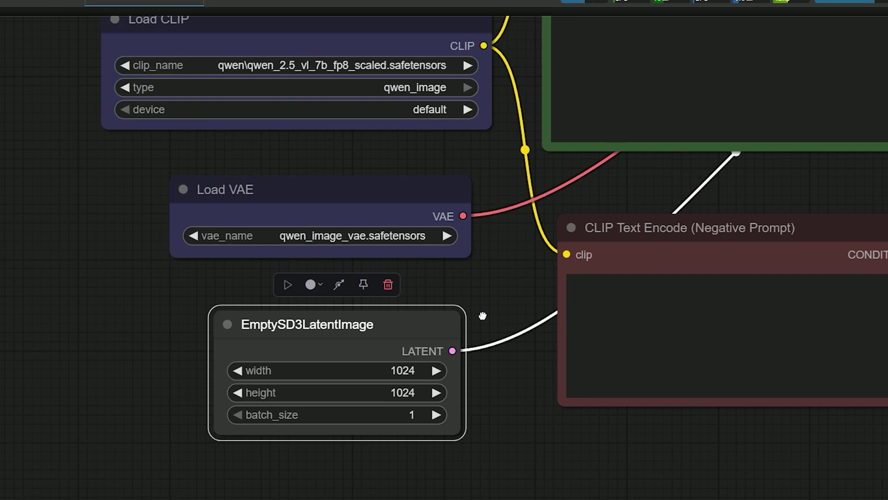
left_click_drag(494, 249, 399, 365)
scroll(402, 366, "down", 2)
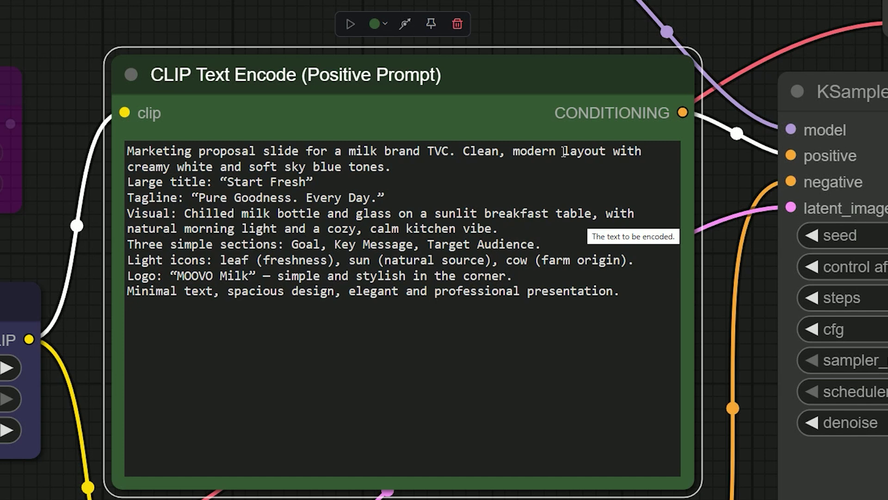
Step: Highlight the prompt's colour-tone phrase, Large title, Tagline and milk bottle description lines
left_click_drag(563, 152, 391, 168)
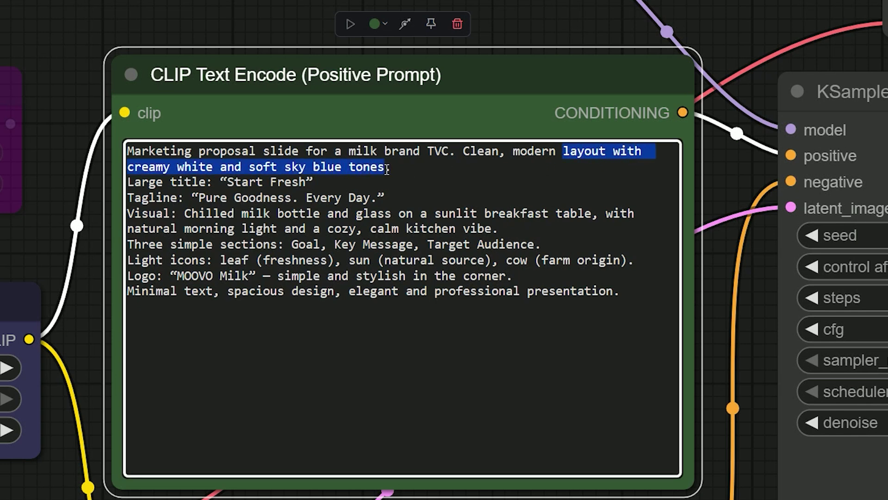
left_click(333, 187)
left_click_drag(128, 182, 314, 181)
left_click(160, 197)
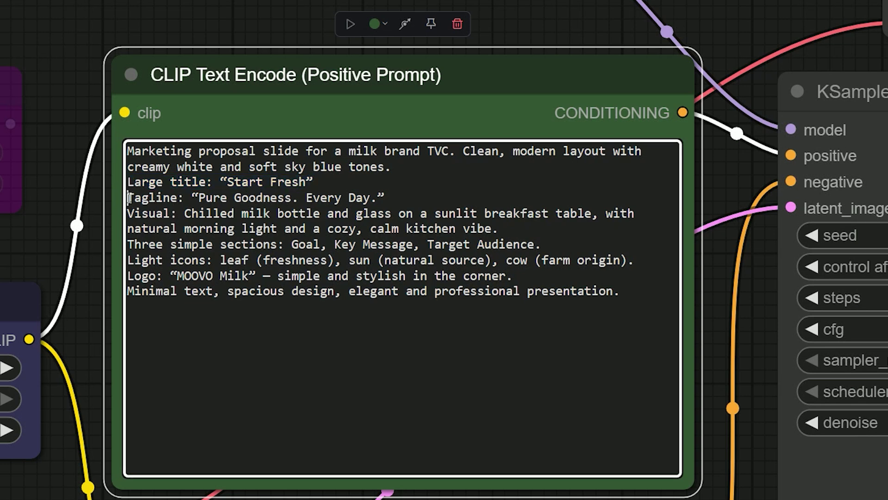
left_click_drag(129, 198, 390, 197)
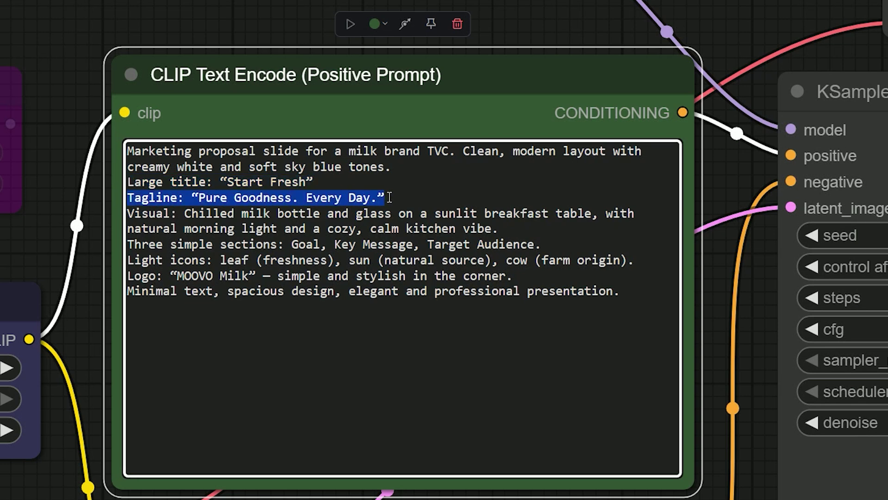
left_click(305, 214)
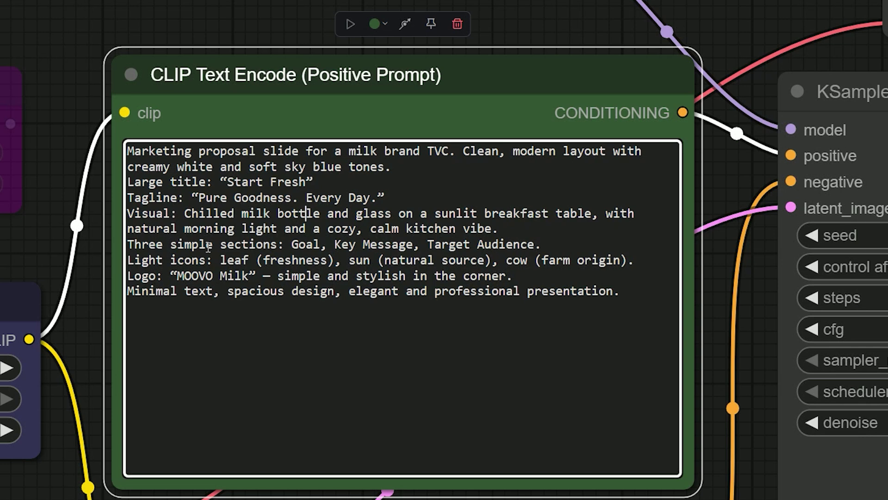
Step: Highlight the three-sections, light-icons and logo lines, then run the MOOVO Milk slide workflow
left_click_drag(128, 244, 543, 246)
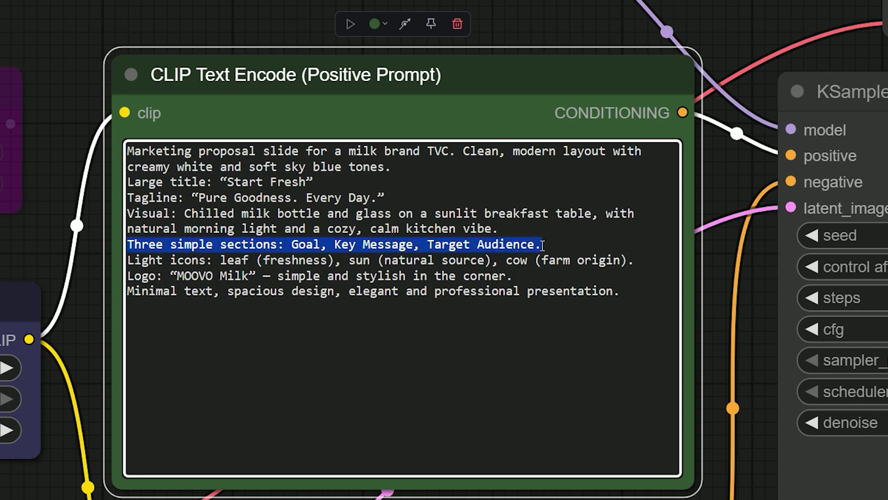
left_click(419, 283)
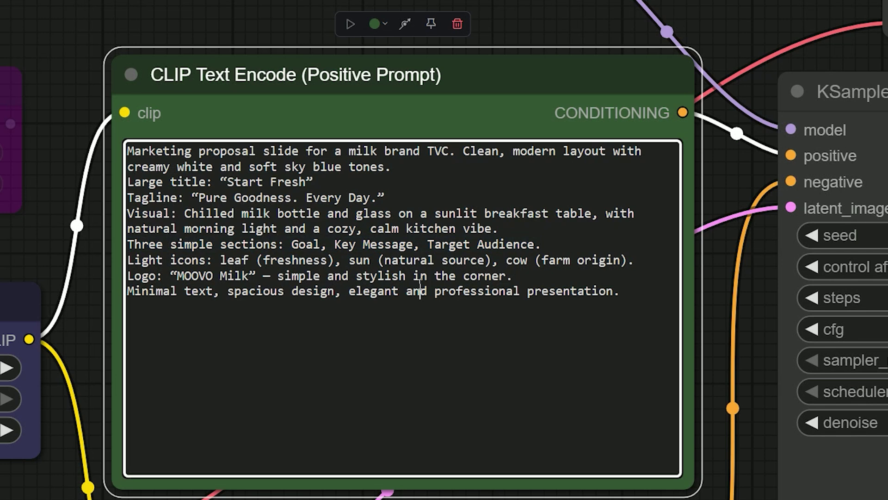
left_click_drag(130, 259, 630, 259)
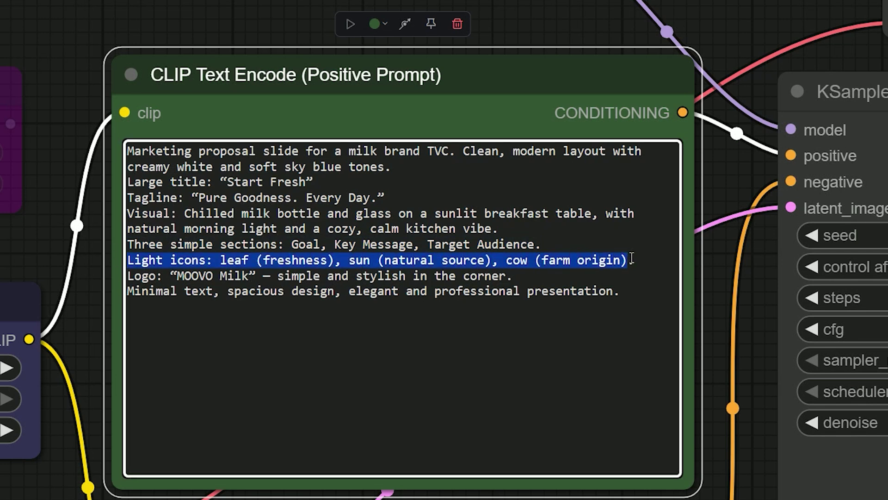
left_click(562, 261)
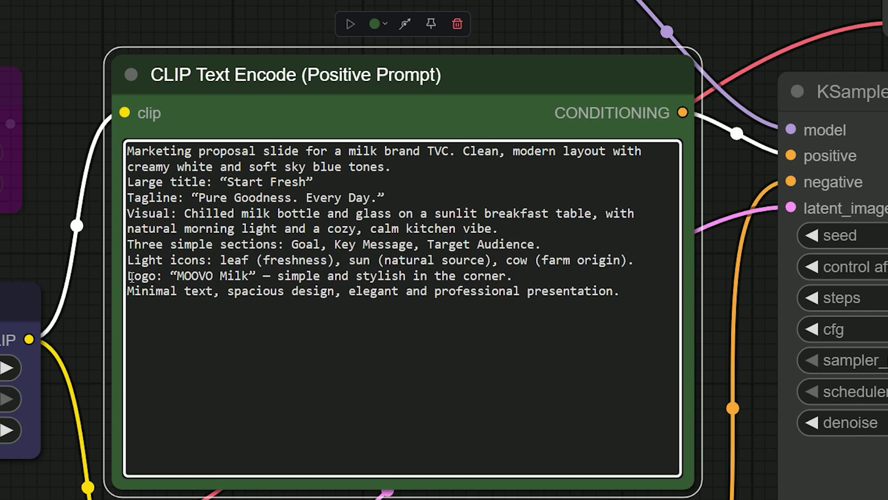
left_click_drag(131, 277, 512, 276)
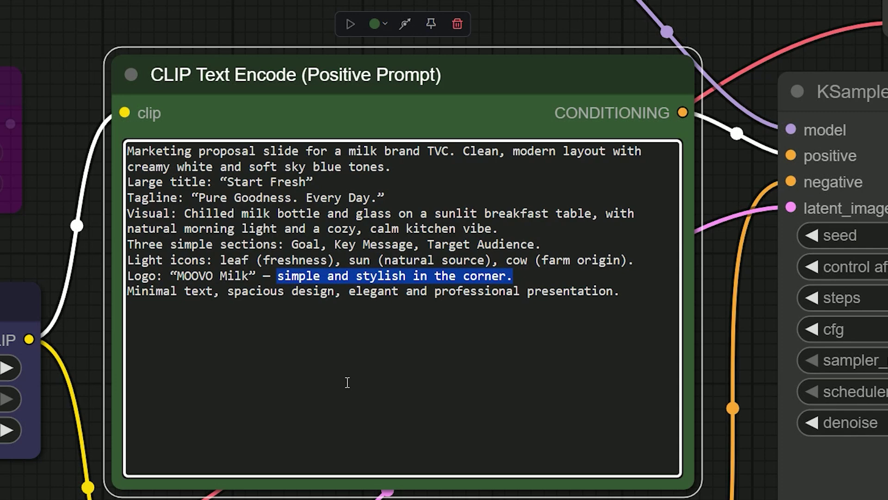
left_click(180, 485)
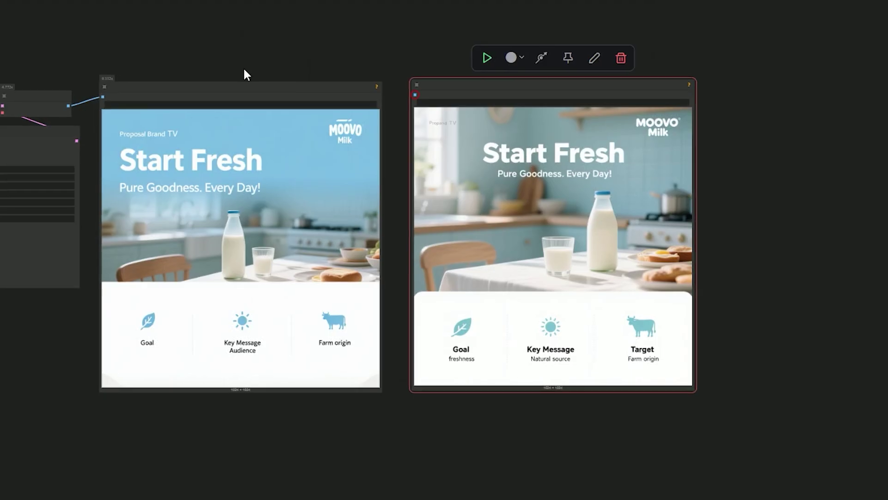
Step: Close the unet_name dropdown without changing the selected model file
scroll(244, 73, "up", 3)
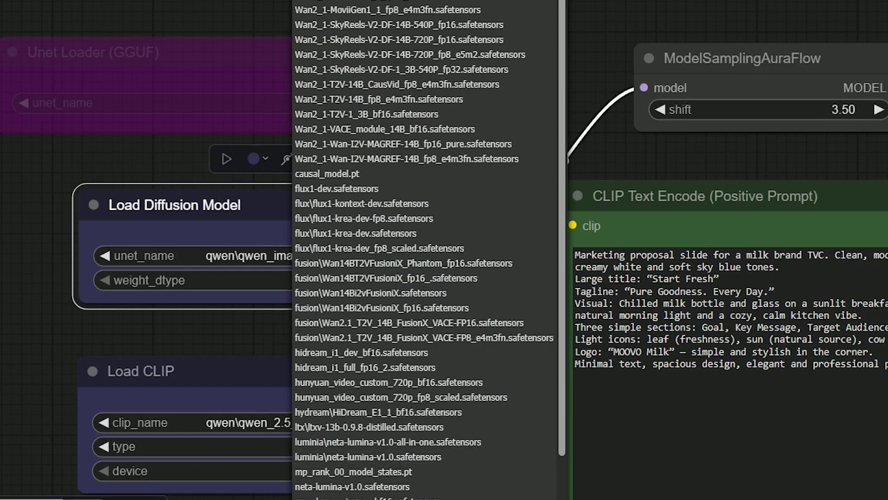
key("Escape")
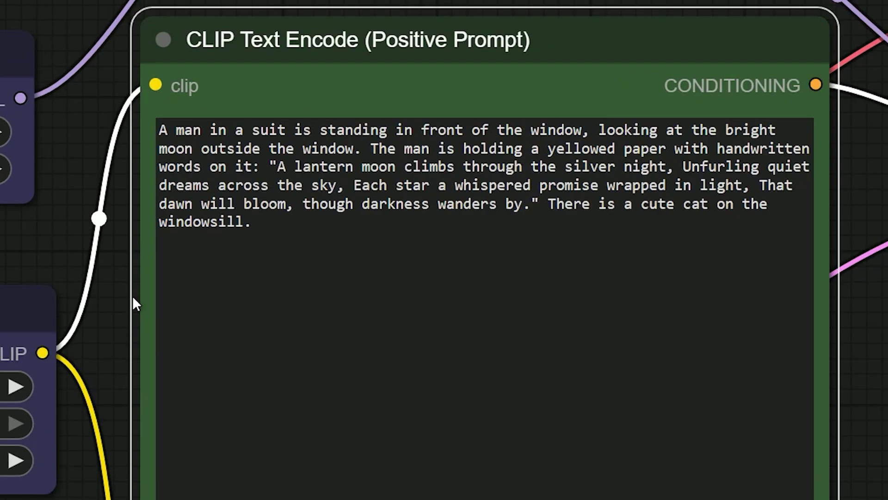
left_click_drag(153, 163, 217, 163)
left_click_drag(279, 166, 539, 166)
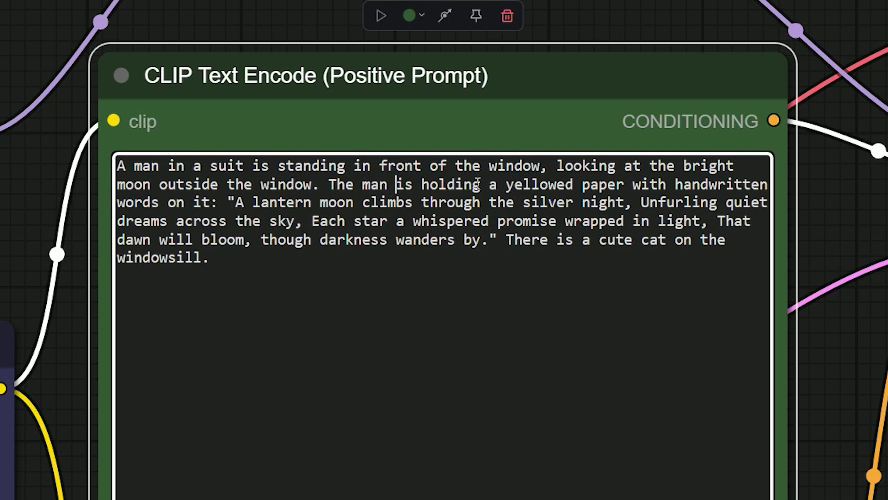
left_click_drag(421, 185, 680, 255)
left_click(229, 204)
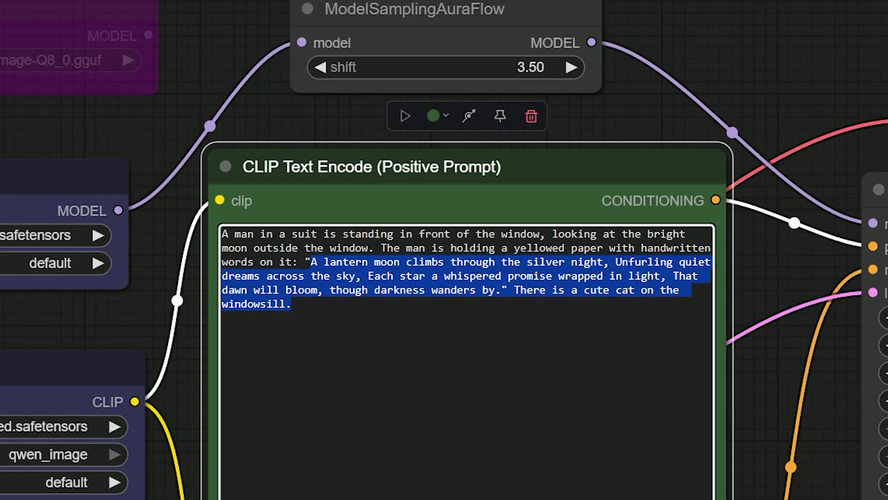
Step: Generate the moonlit poem image, then queue a second run with a new seed
left_click(542, 440)
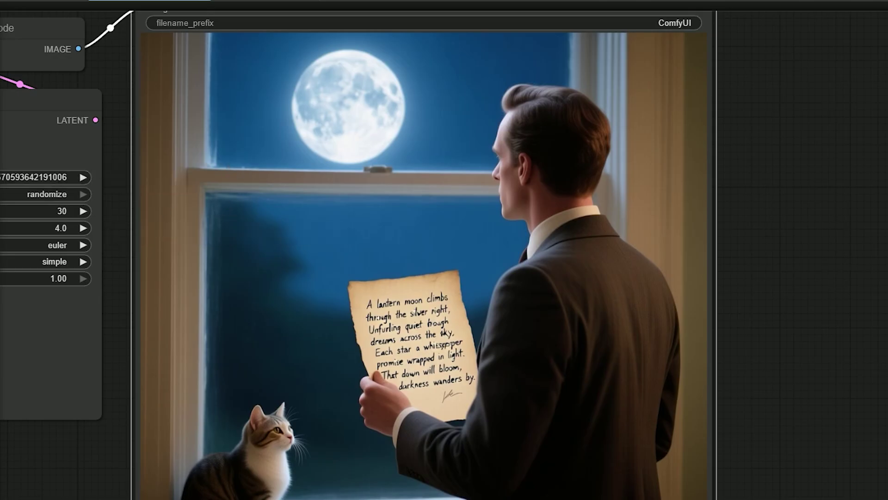
key("ctrl+Return")
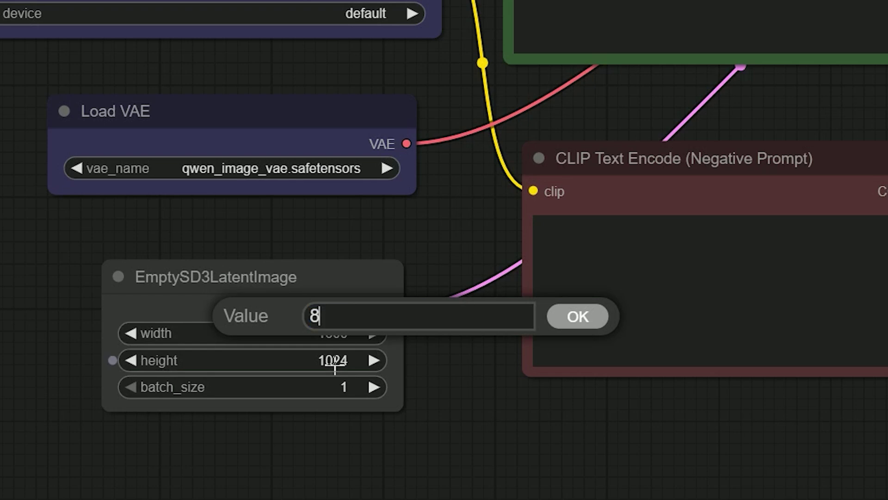
Step: Confirm the new height entered on the EmptySD3LatentImage node
key("Return")
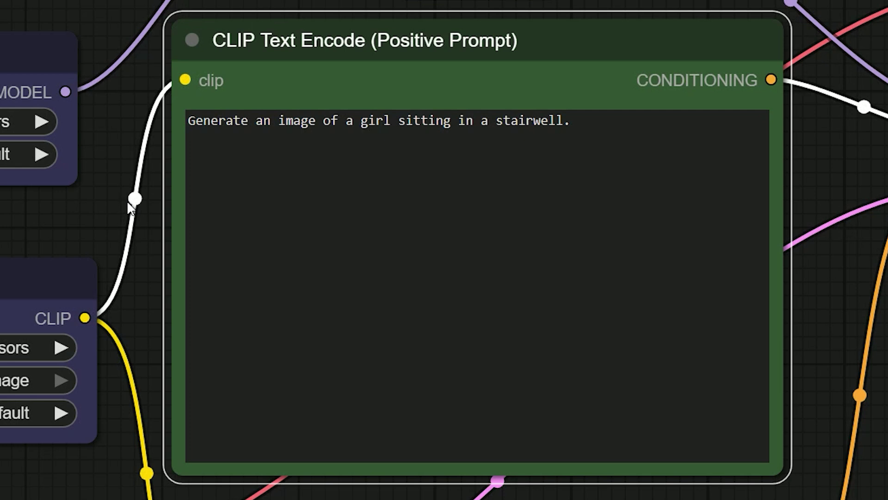
Step: Highlight the stairwell prompt, then pan to the Save Image preview of the girl on the steps
left_click_drag(188, 120, 577, 124)
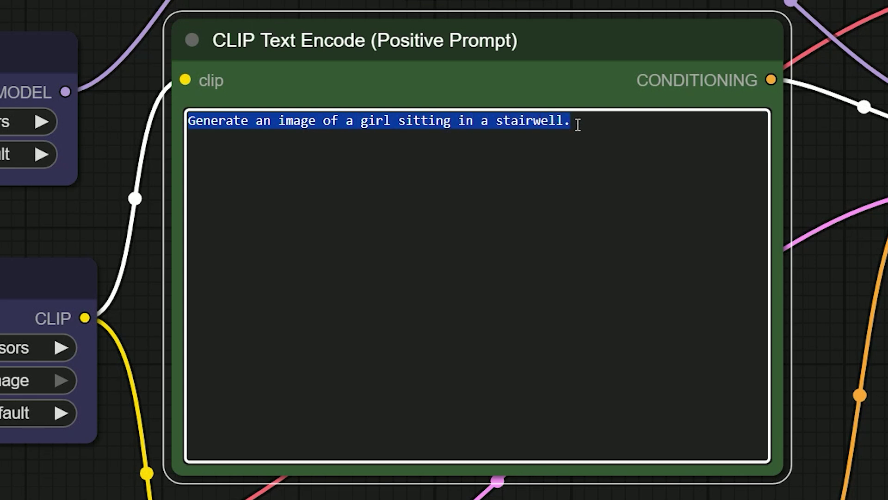
left_click(578, 124)
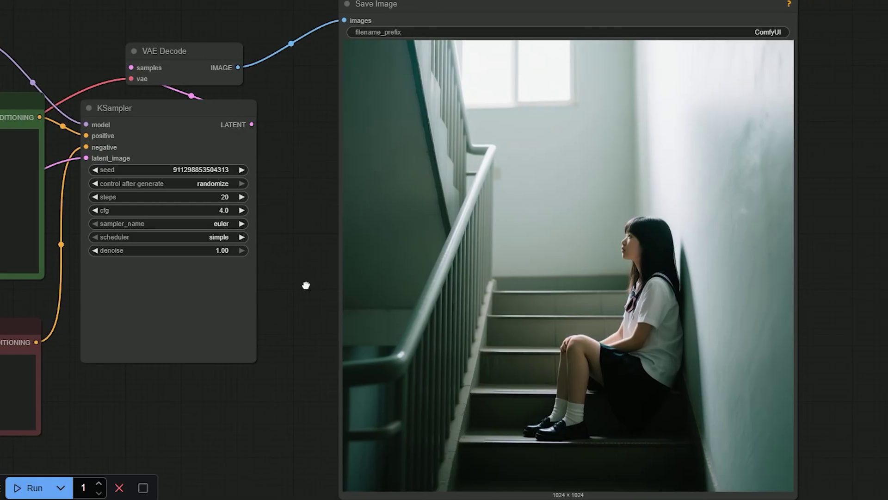
left_click_drag(306, 285, 256, 287)
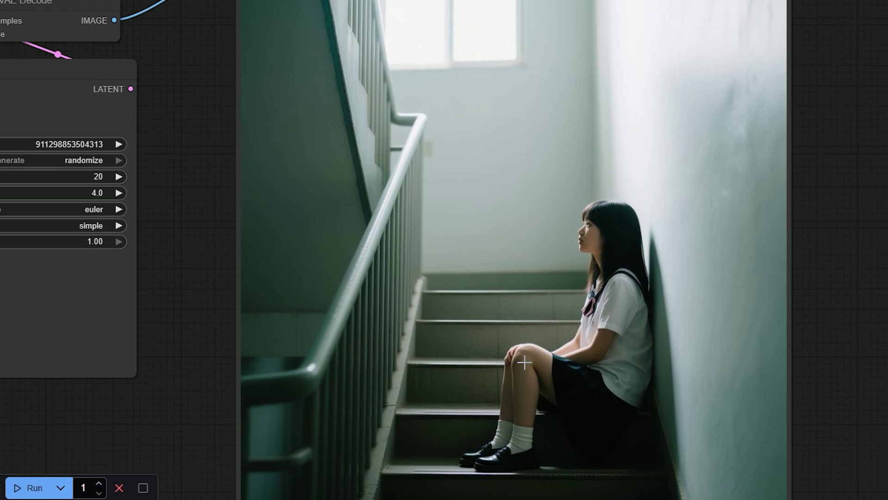
scroll(524, 362, "down", 1)
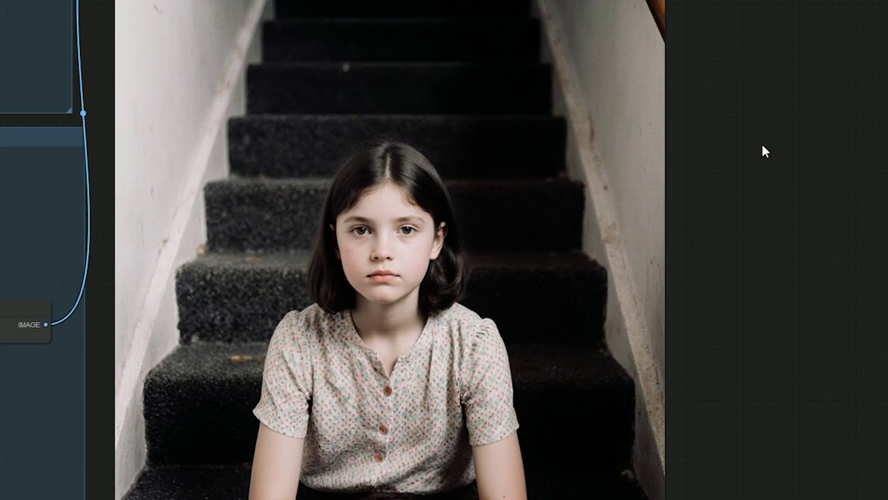
Step: Pan the canvas to the Flux result of the girl on dark carpeted stairs
left_click_drag(761, 143, 774, 148)
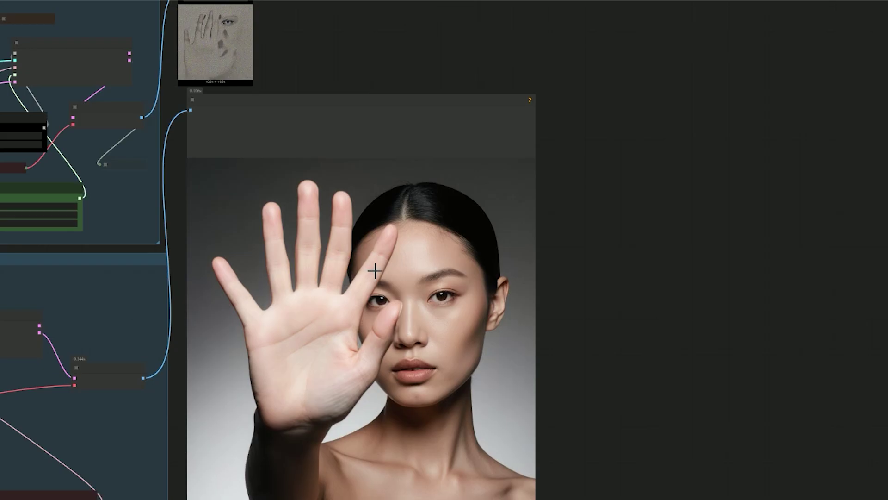
Step: Select the Preview Image node showing the woman's open-palm portrait
left_click(277, 255)
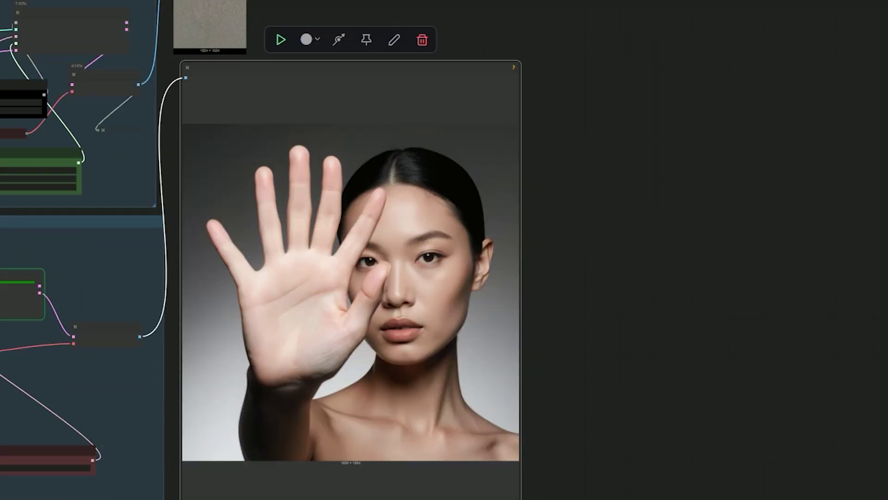